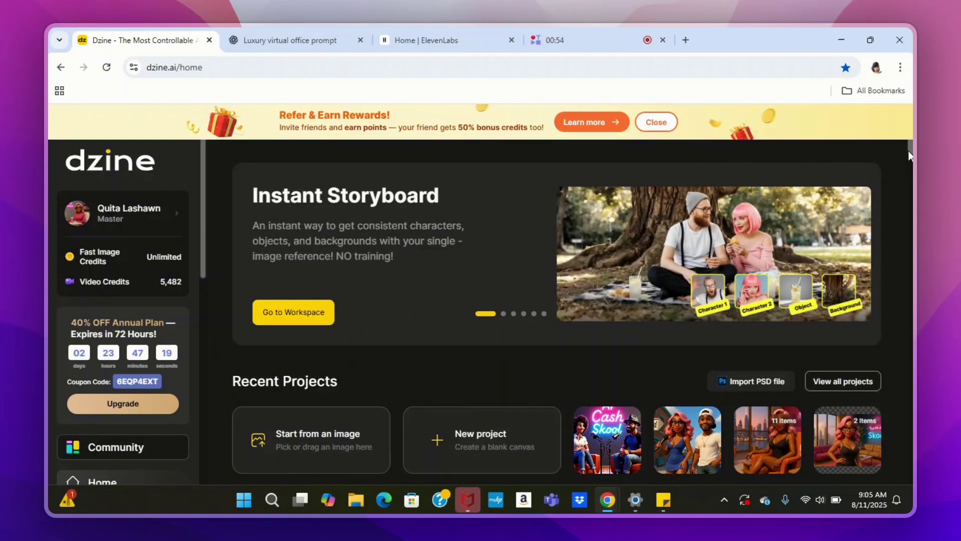
Open the Consistent Character tool and choose the AIC 2.0 character from the character list
scroll(910, 155, "down", 5)
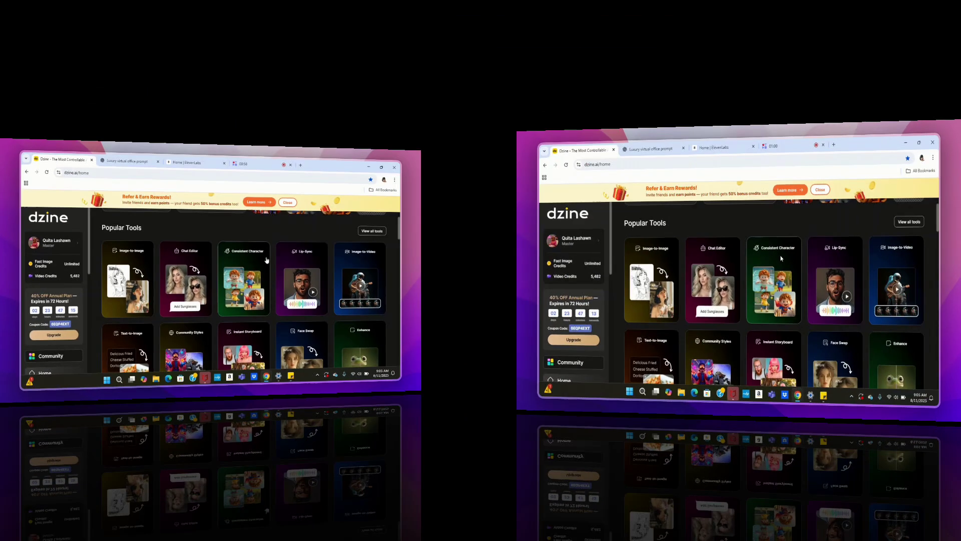
left_click(570, 242)
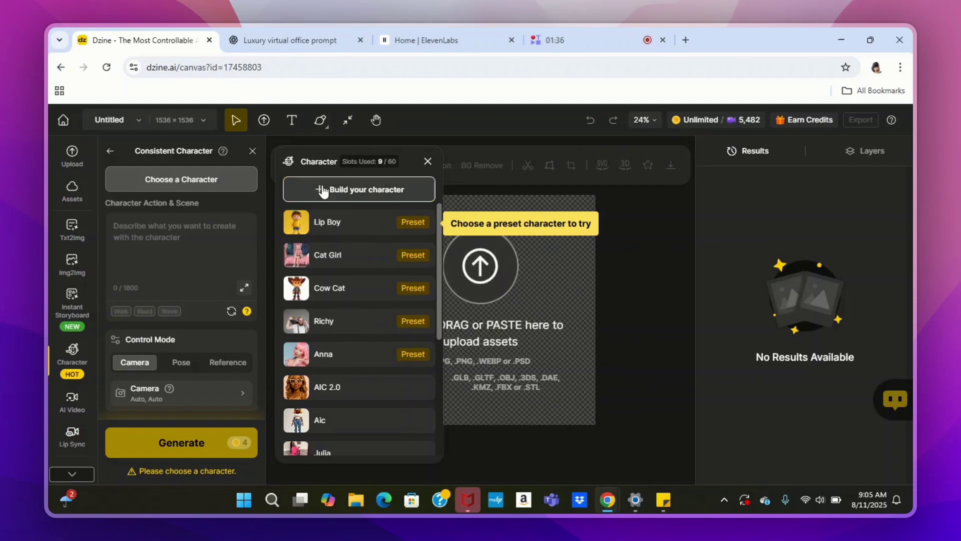
mouse_move(382, 421)
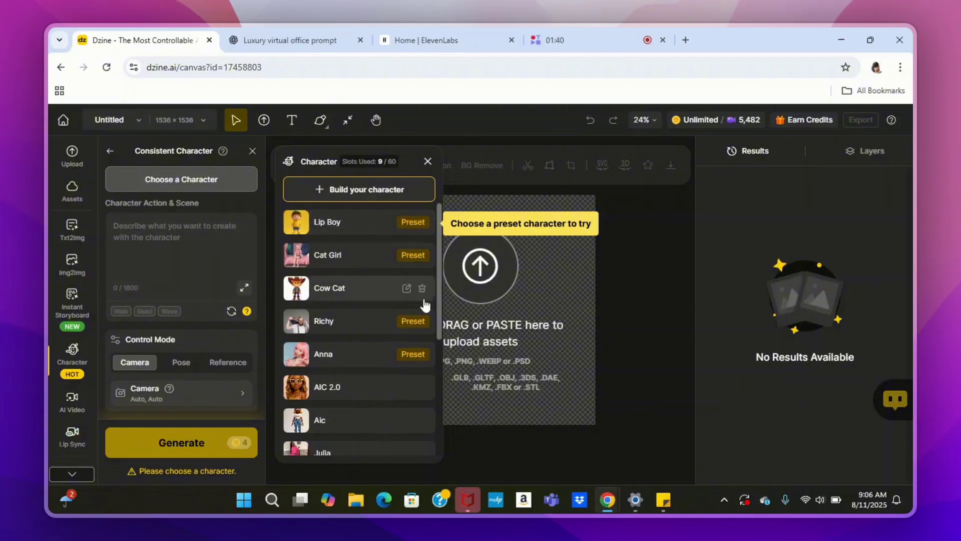
mouse_move(424, 326)
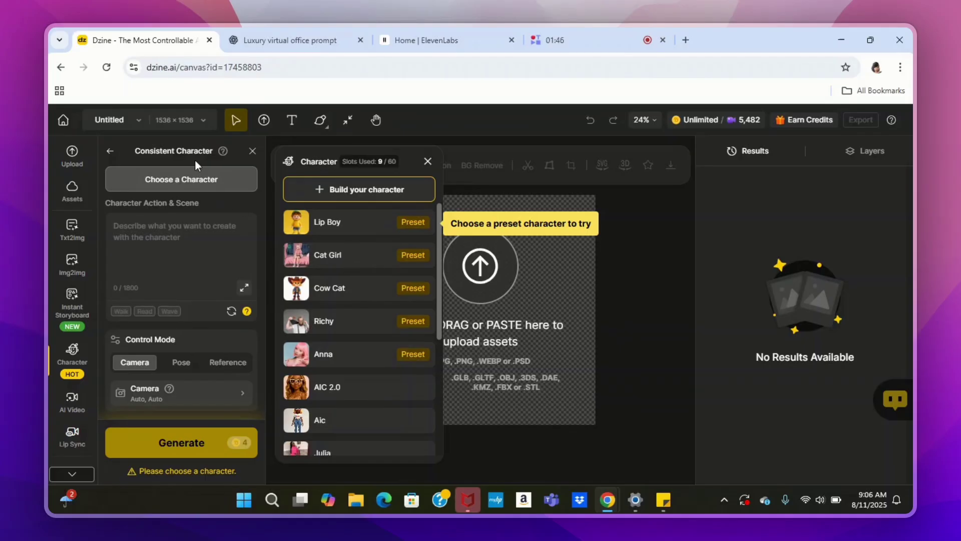
left_click(199, 187)
left_click(200, 185)
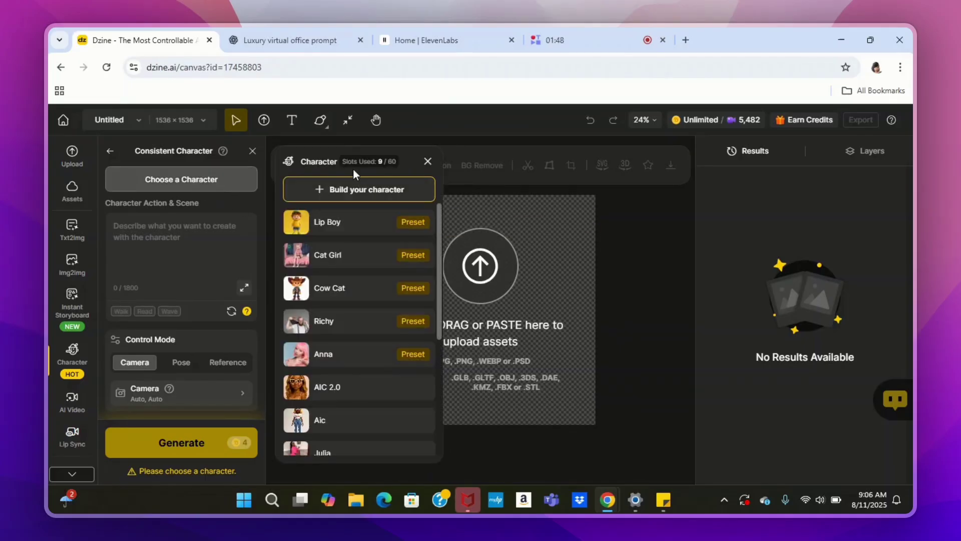
left_click_drag(440, 332, 438, 456)
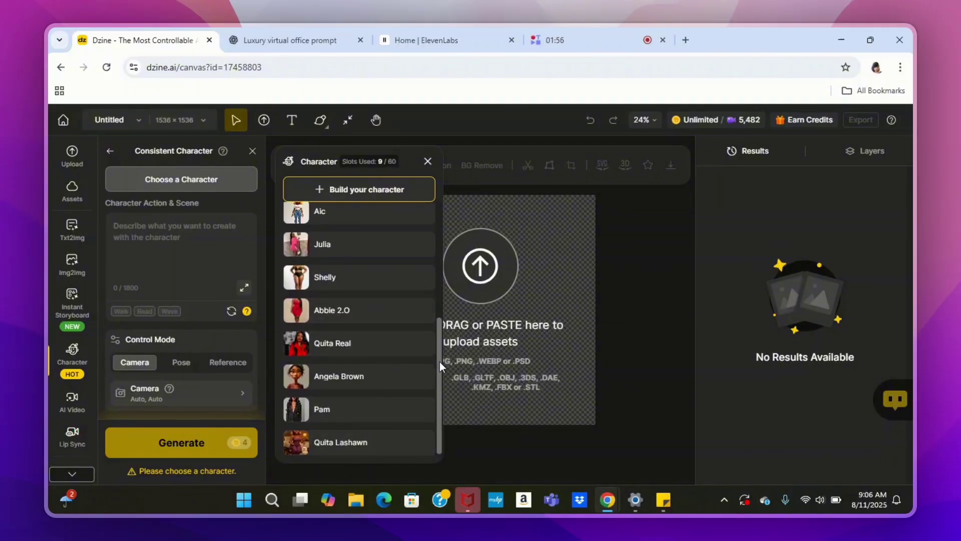
left_click_drag(439, 362, 437, 308)
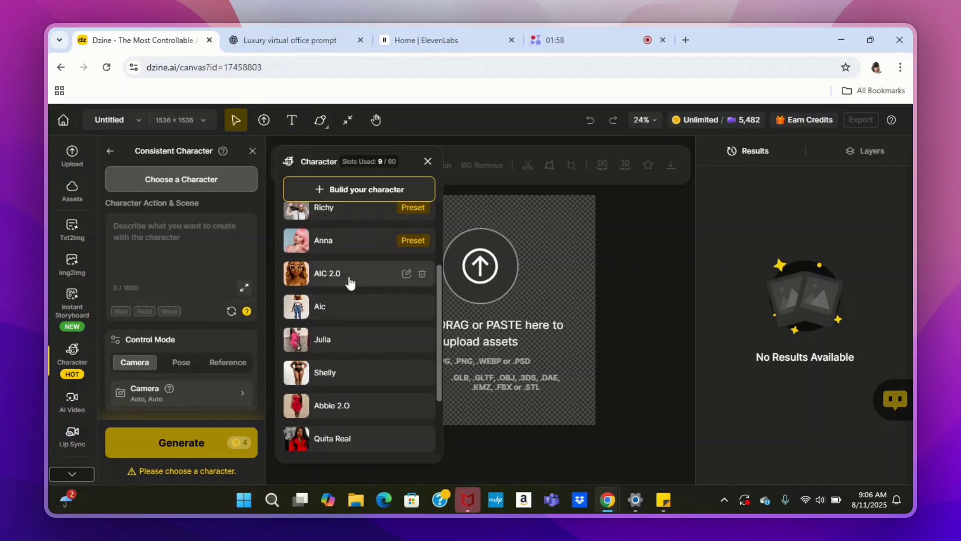
left_click(349, 280)
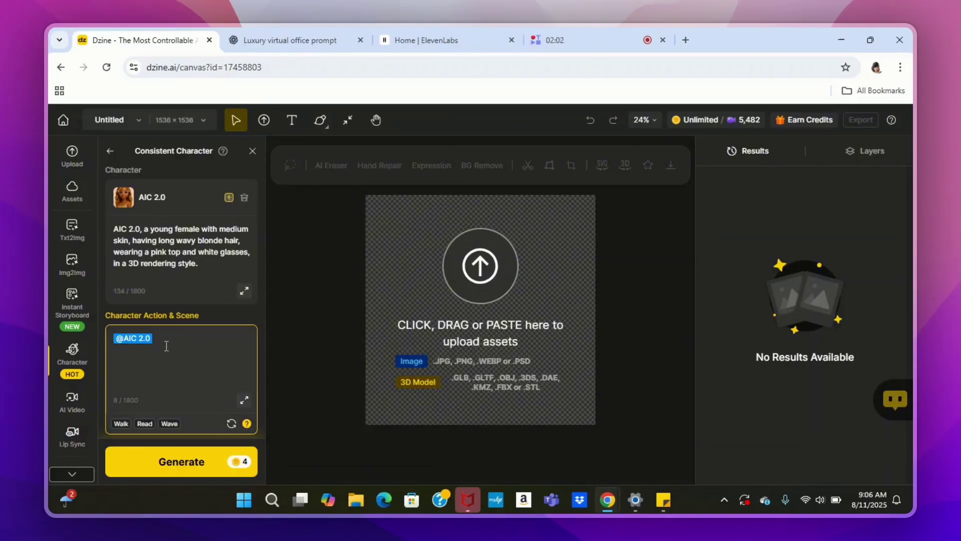
key("ctrl+v")
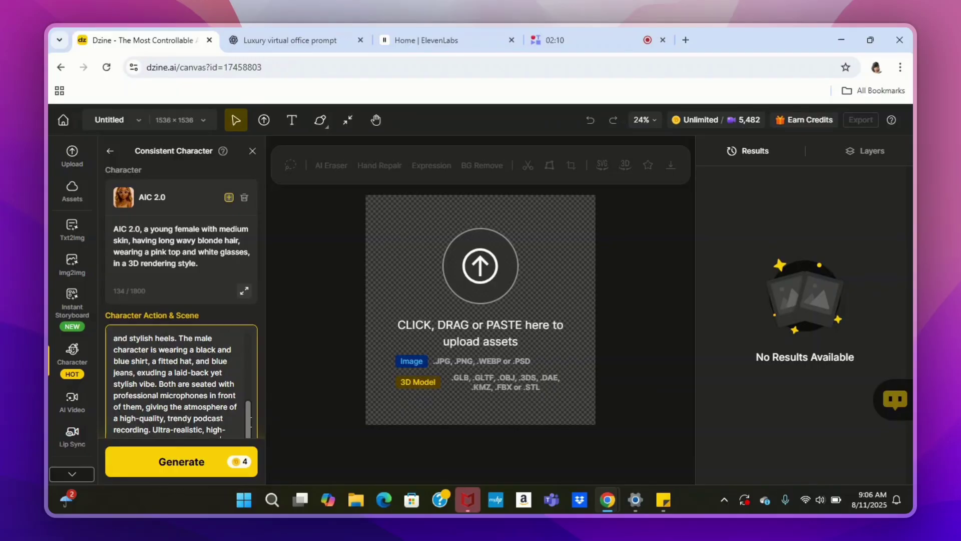
scroll(256, 362, "up", 8)
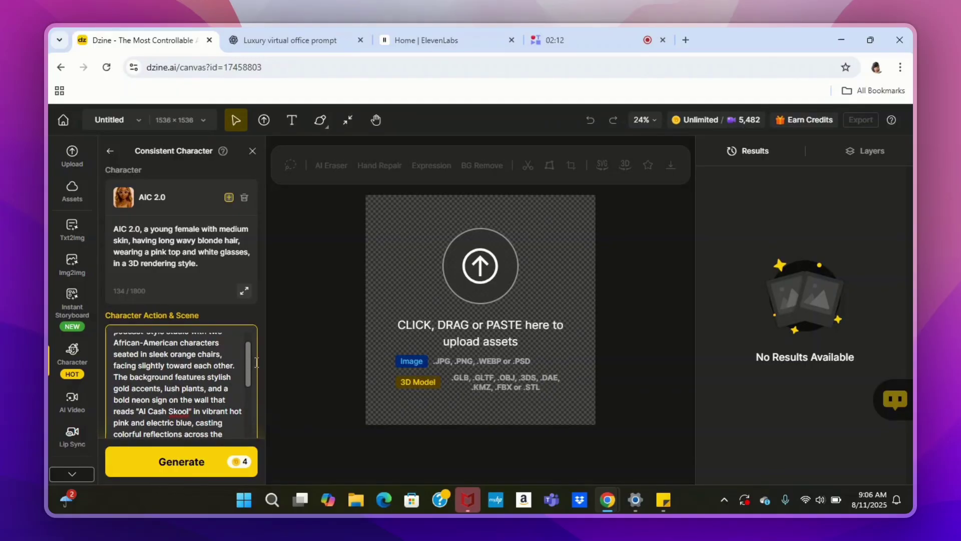
scroll(256, 362, "up", 2)
scroll(259, 339, "down", 10)
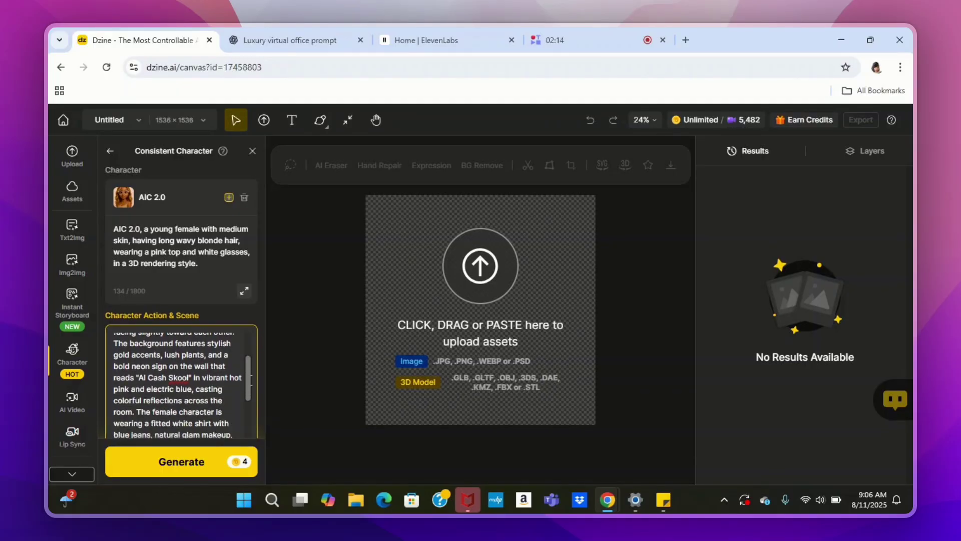
scroll(252, 424, "up", 10)
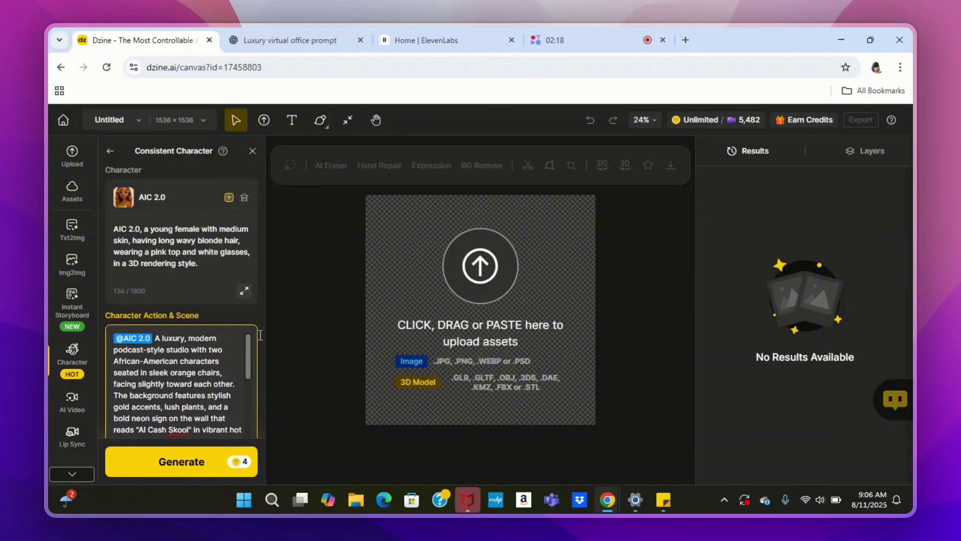
scroll(260, 351, "down", 5)
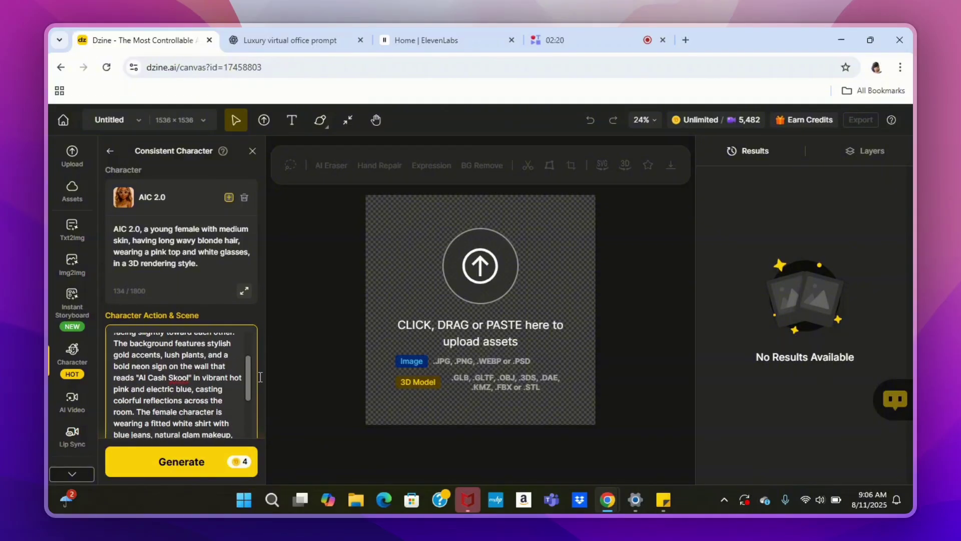
scroll(260, 390, "down", 4)
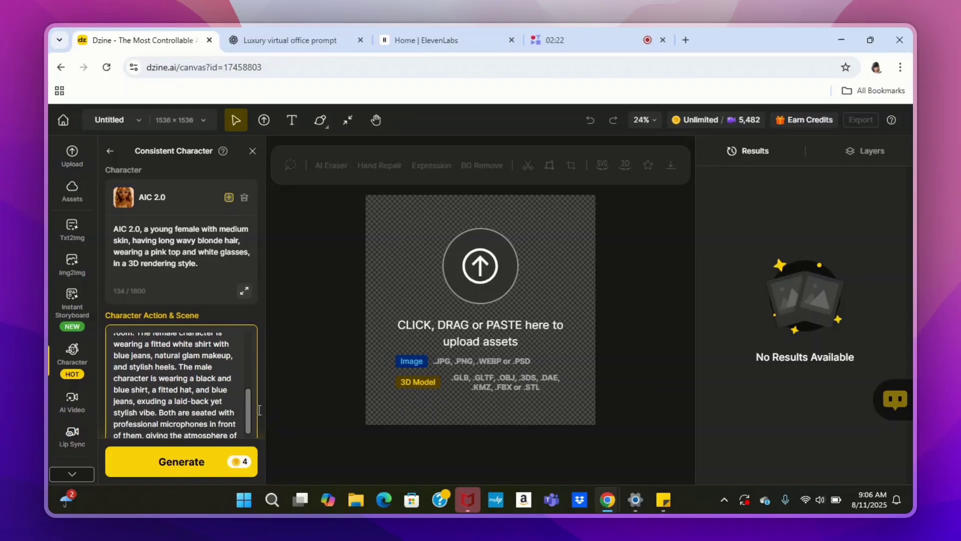
scroll(260, 393, "up", 2)
scroll(260, 393, "up", 6)
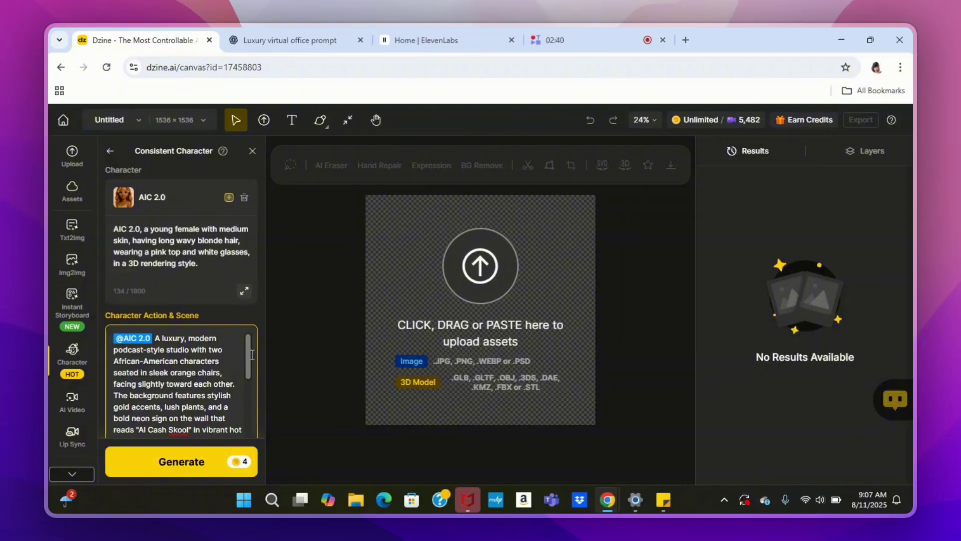
Set the aspect ratio to the Facebook 16:9 preset and generate the character images
scroll(265, 353, "down", 3)
scroll(264, 354, "down", 5)
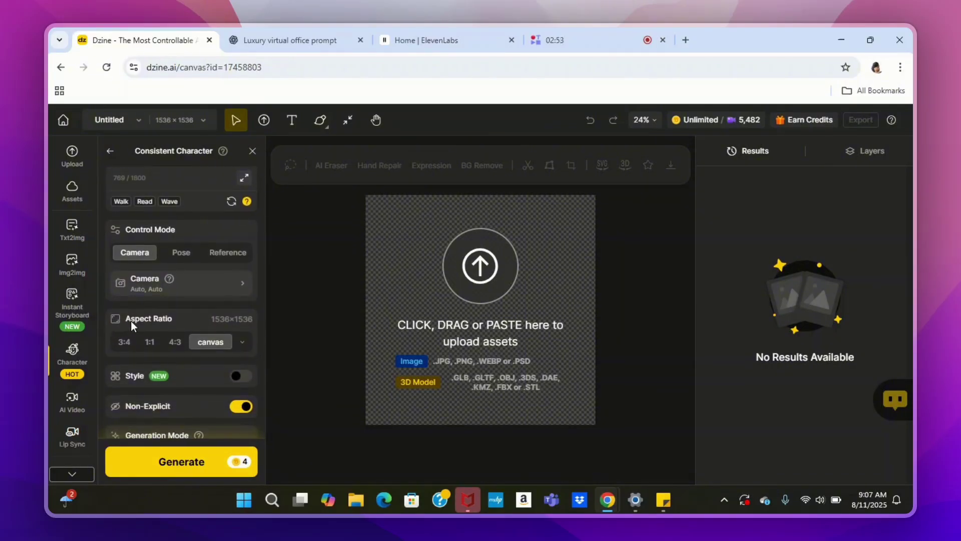
left_click(246, 341)
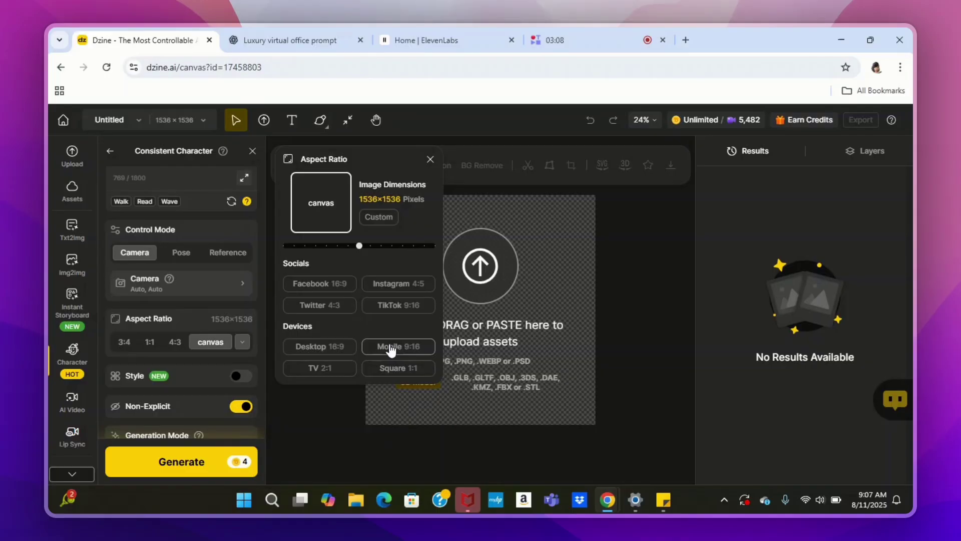
left_click(326, 283)
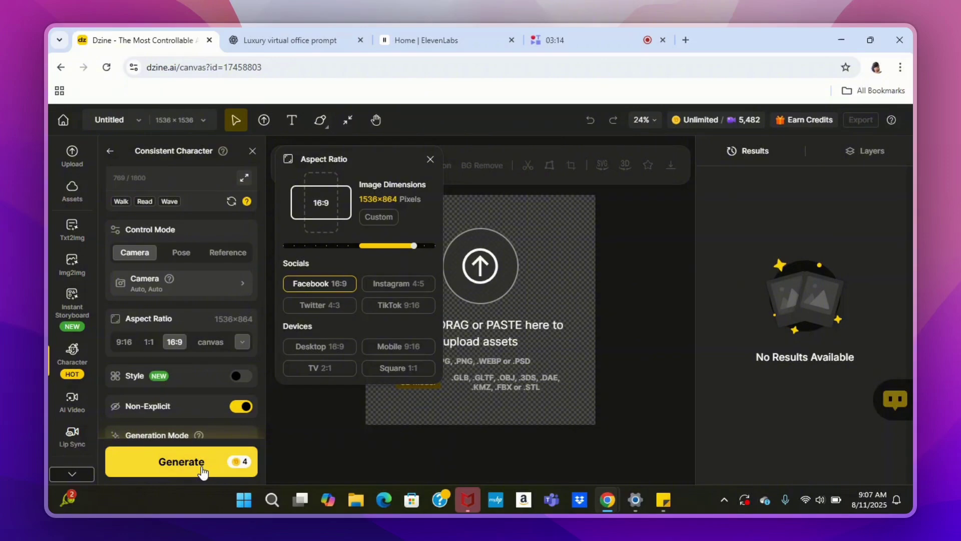
left_click(201, 467)
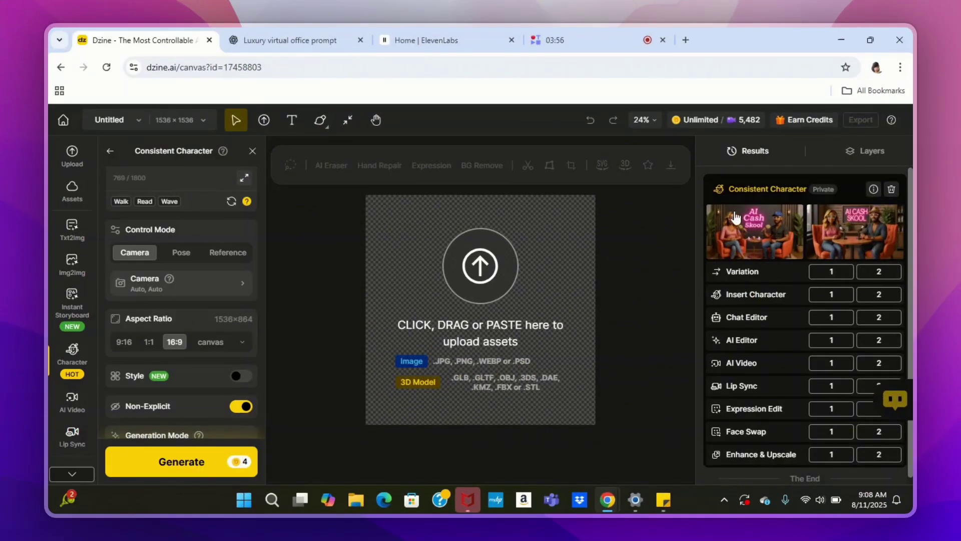
Compare enlarged previews of the two generated Consistent Character images
mouse_move(862, 227)
mouse_move(770, 235)
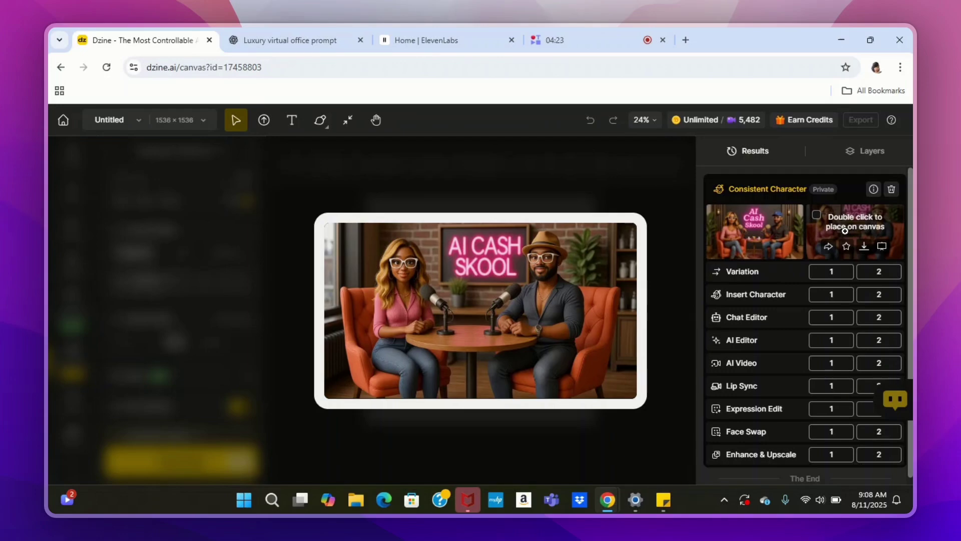
double_click(770, 236)
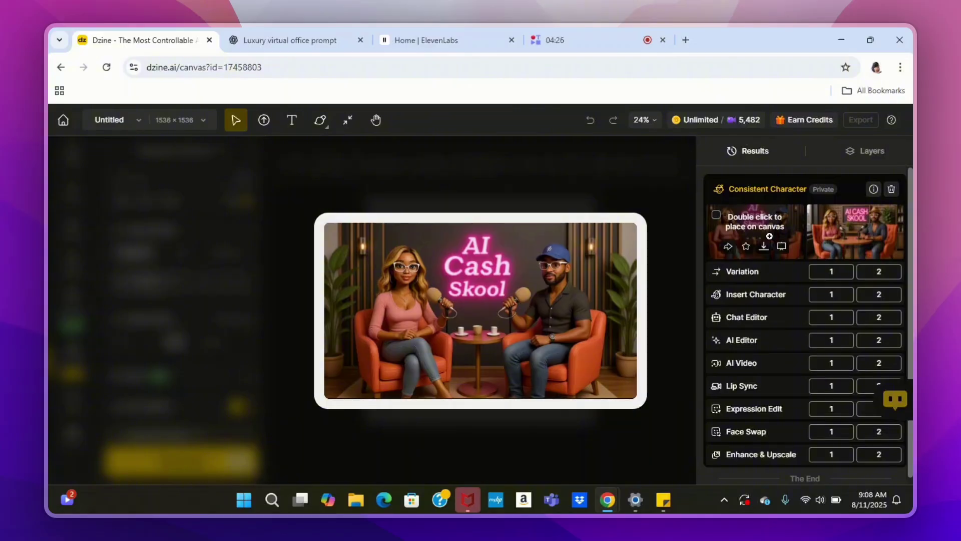
double_click(849, 236)
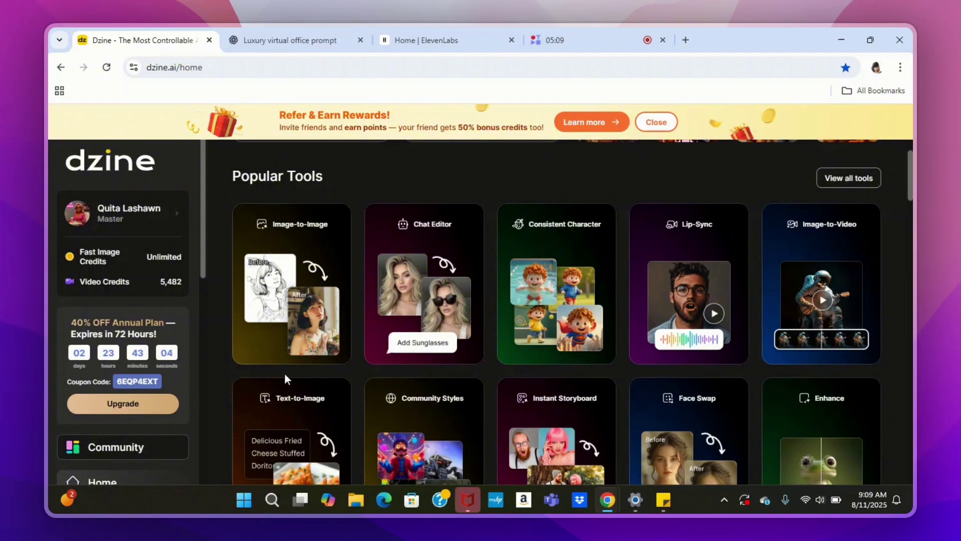
Open the Text-to-Image tool and select the Seedream 3.0 style
left_click(286, 416)
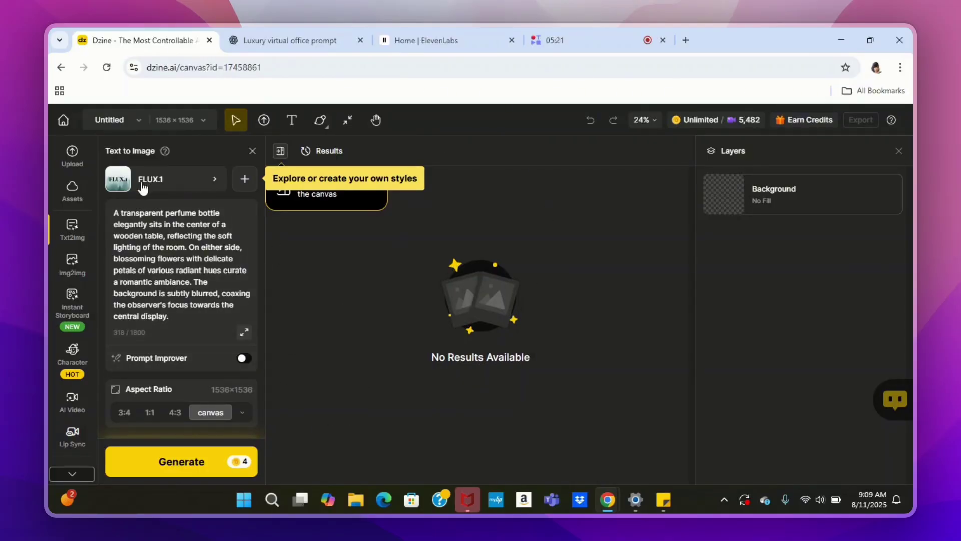
left_click(205, 182)
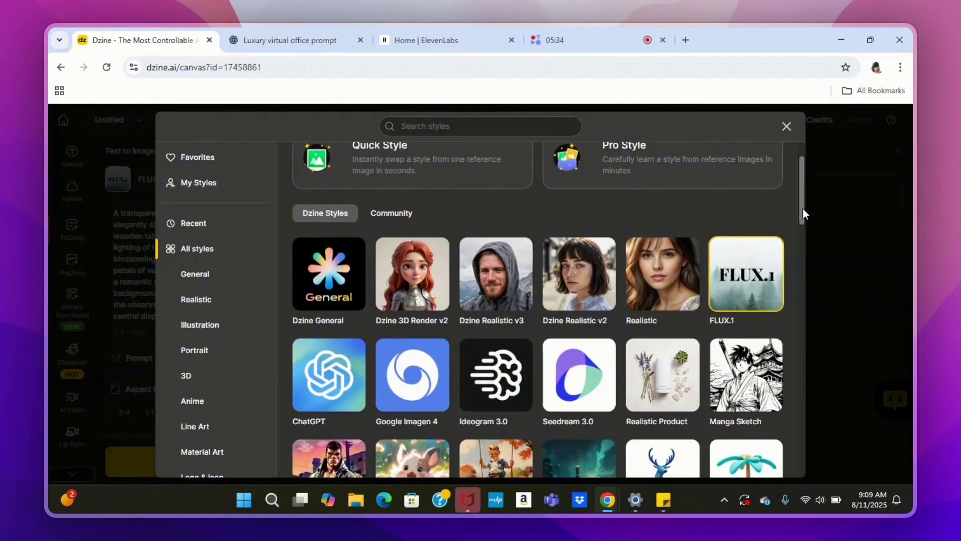
left_click(580, 362)
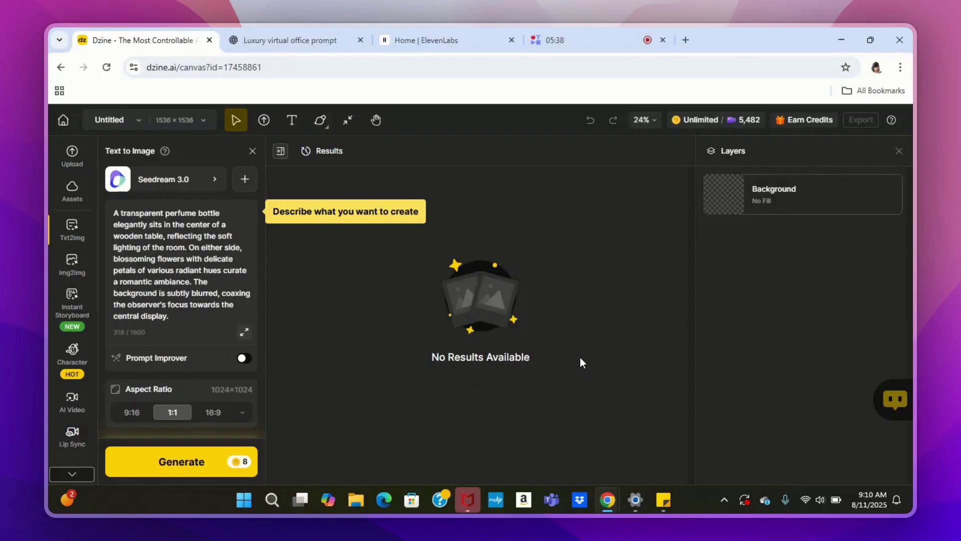
Replace the sample perfume bottle prompt with the copied podcast studio scene prompt
left_click(114, 214)
left_click_drag(115, 214, 194, 339)
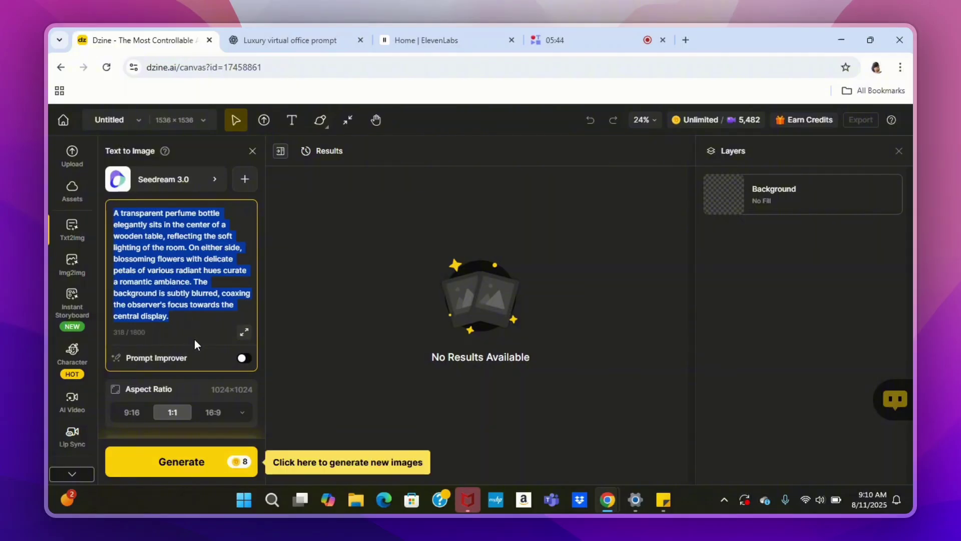
key("BackSpace")
key("ctrl+v")
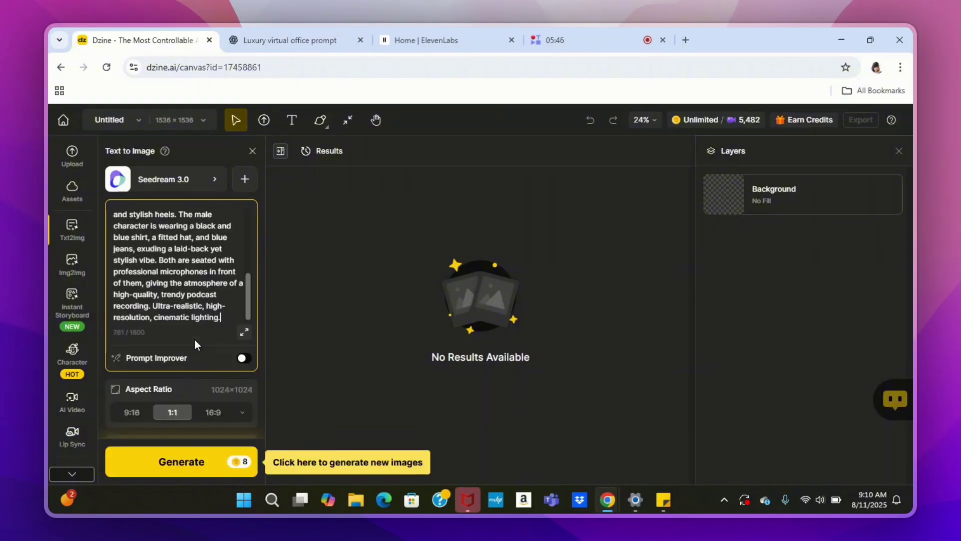
Set the aspect ratio to 16:9 and generate the text-to-image result
left_click(213, 422)
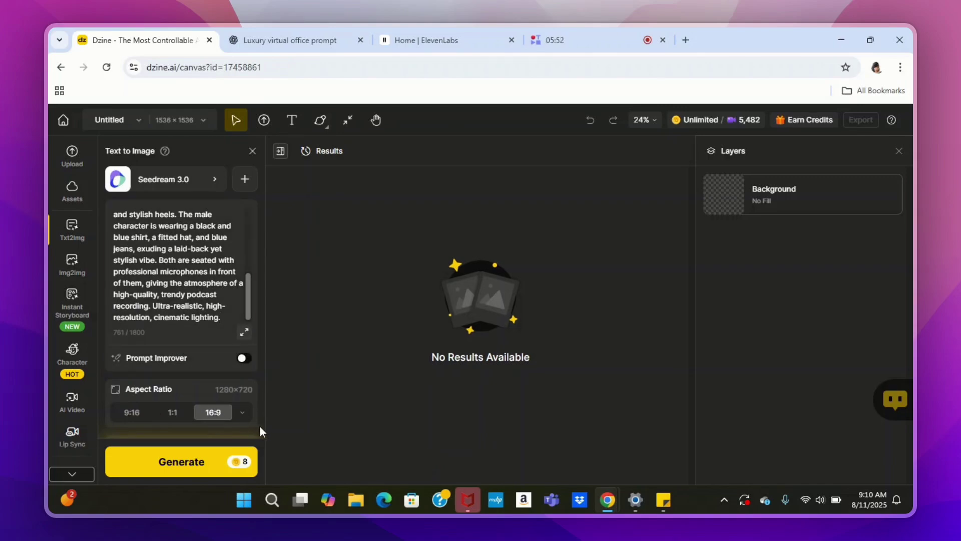
scroll(260, 428, "down", 3)
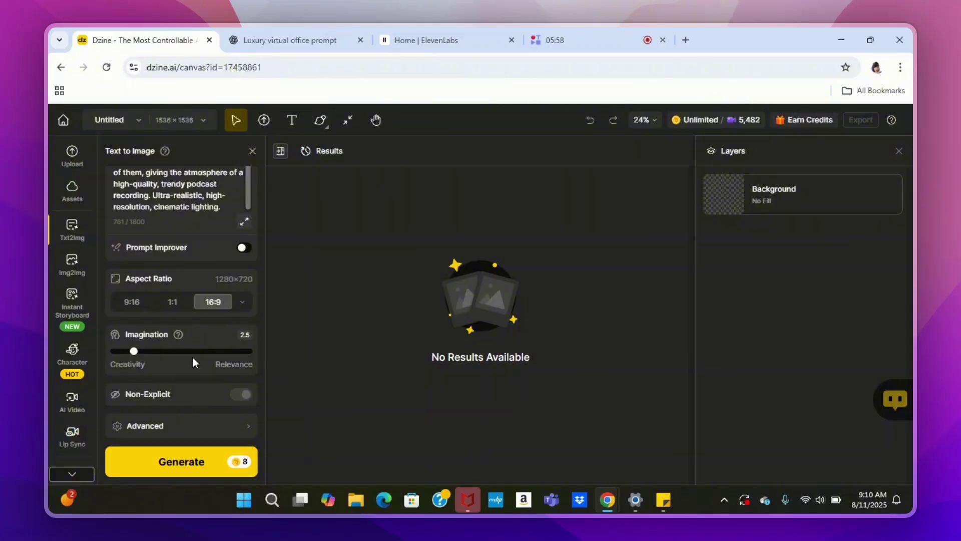
left_click(190, 465)
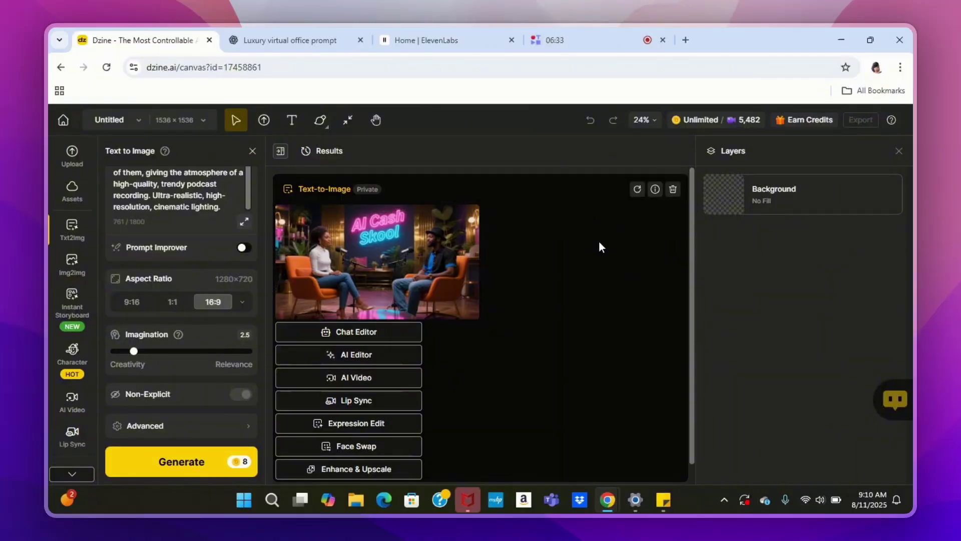
mouse_move(413, 250)
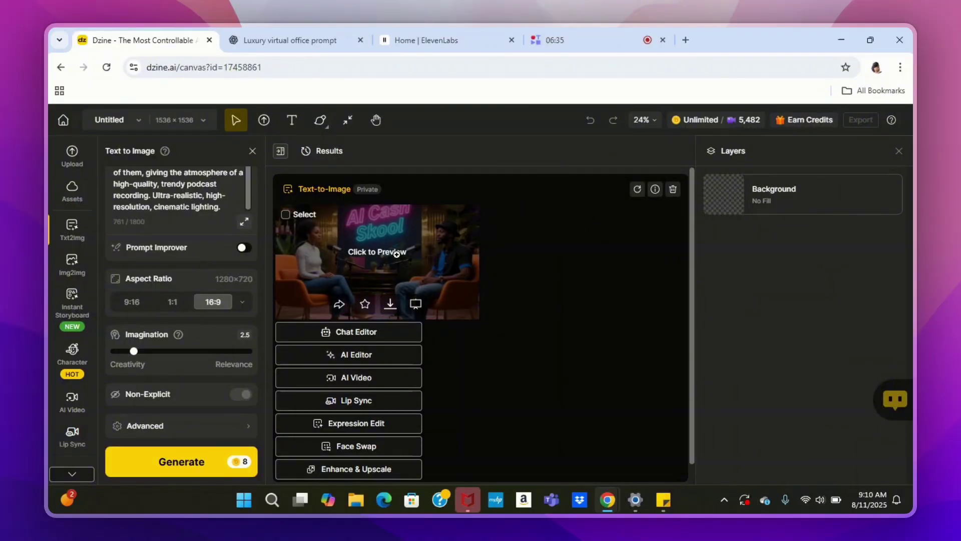
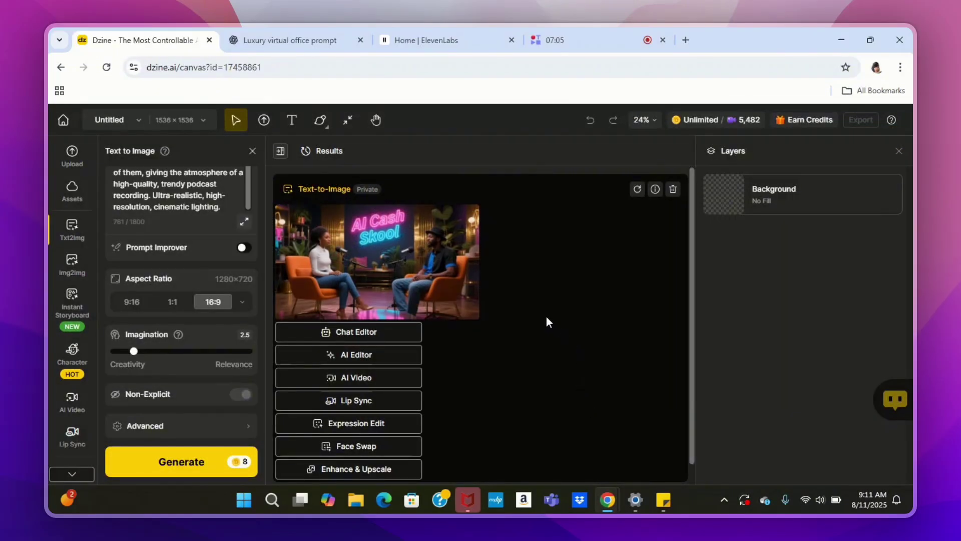
Generate another image with the same Seedream 3.0 prompt and settings, and open its full preview
left_click(202, 464)
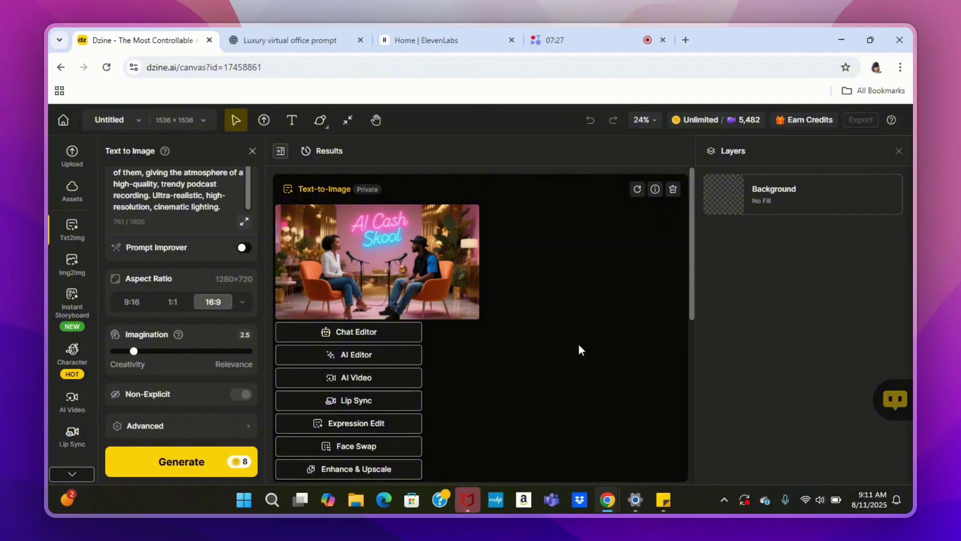
mouse_move(389, 280)
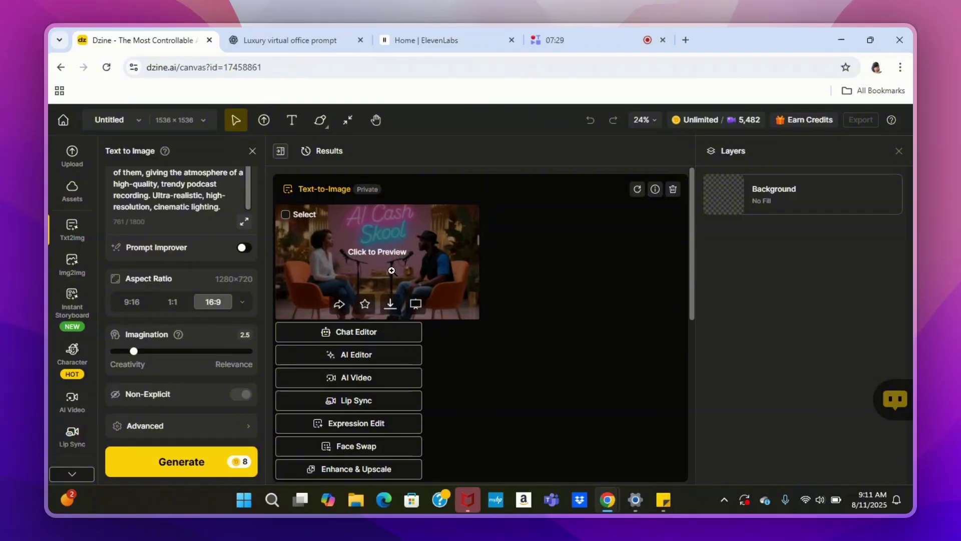
left_click(393, 271)
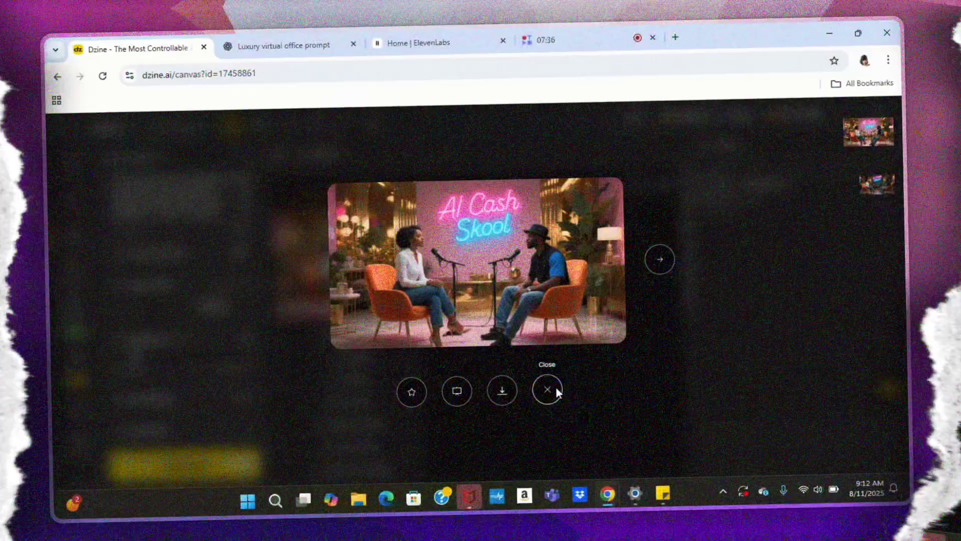
Close the generated image preview and compare the two Consistent Character results
left_click(550, 392)
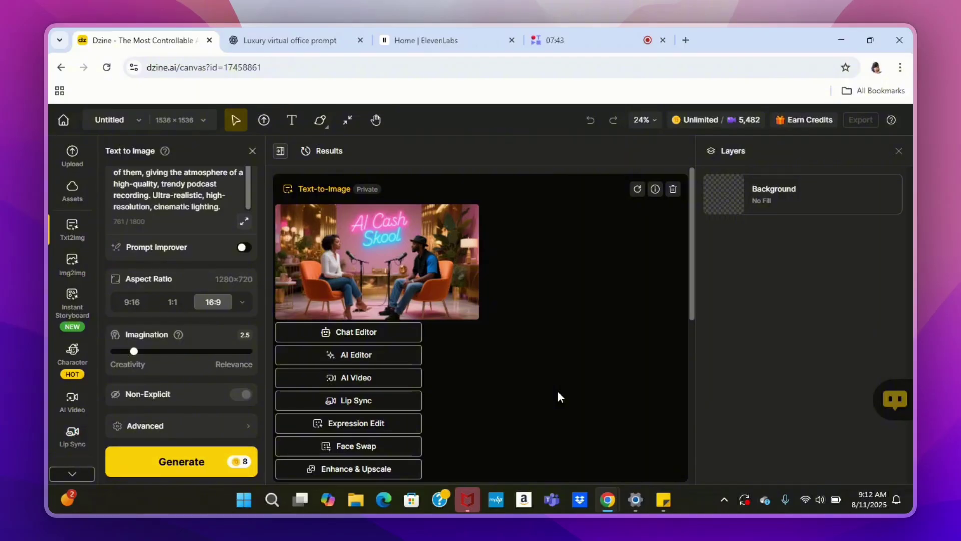
mouse_move(443, 235)
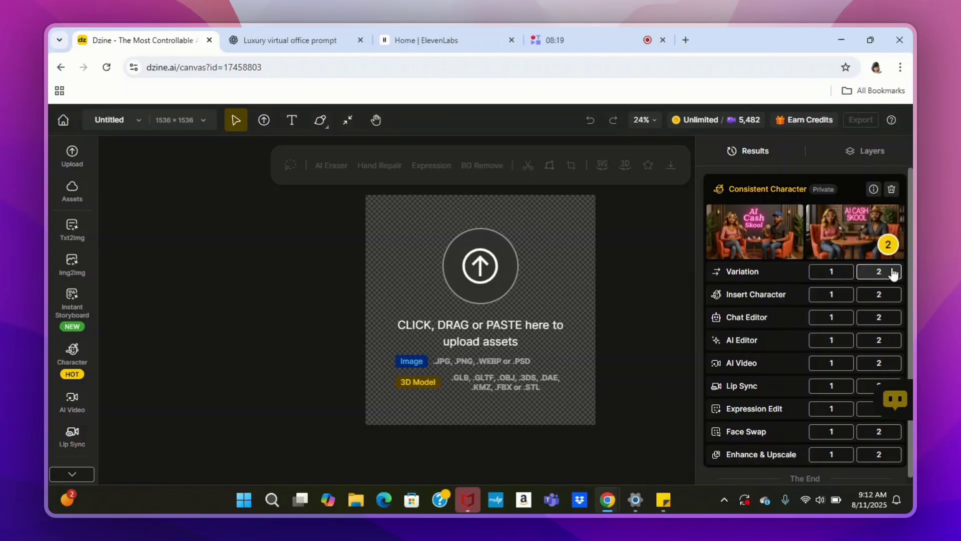
left_click_drag(771, 253, 770, 257)
double_click(770, 256)
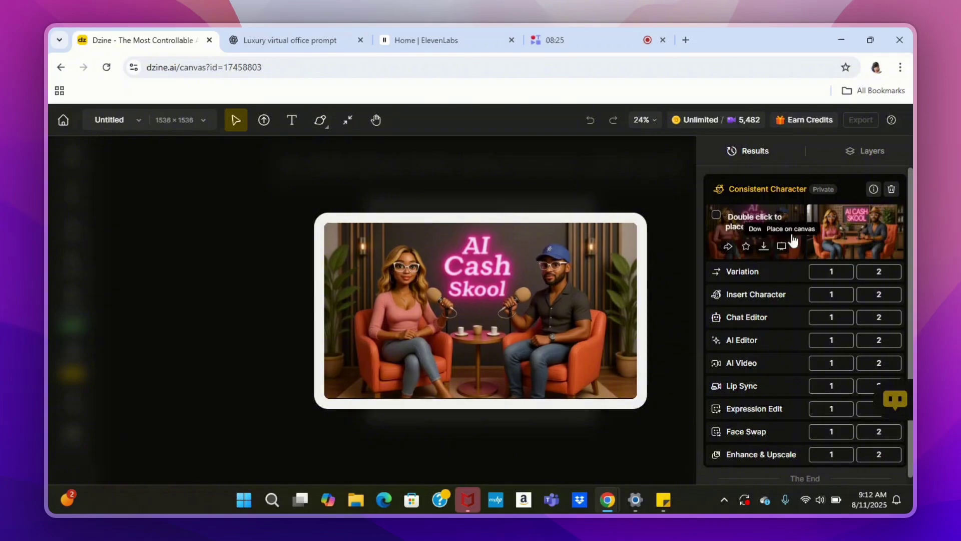
left_click(886, 227)
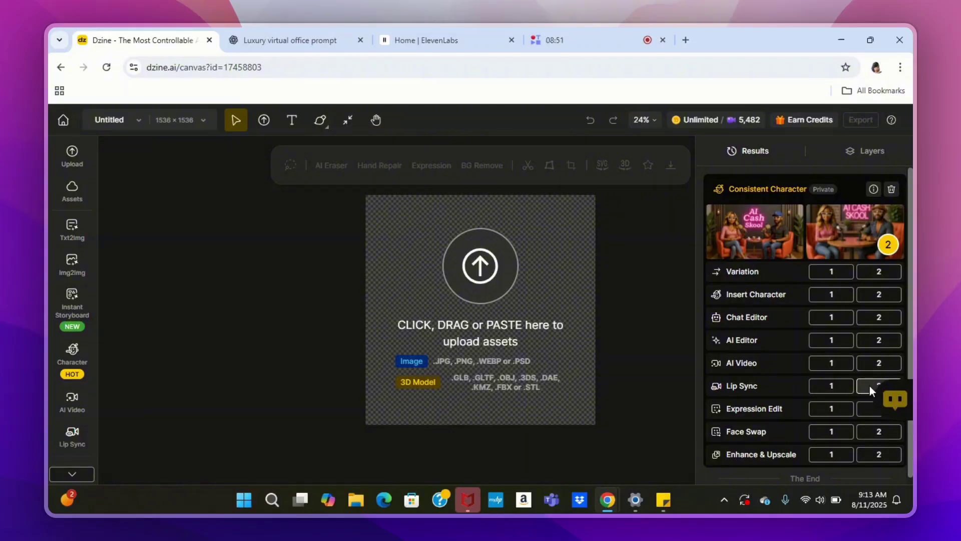
Start Lip Sync on the second Consistent Character image, select both the man's and woman's faces, and continue to the Voice Editor
left_click(870, 386)
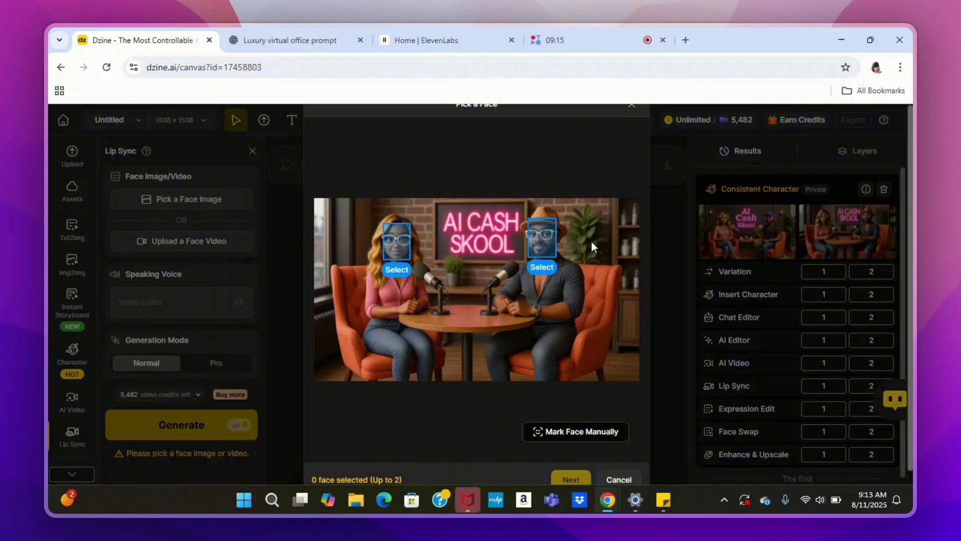
left_click(543, 241)
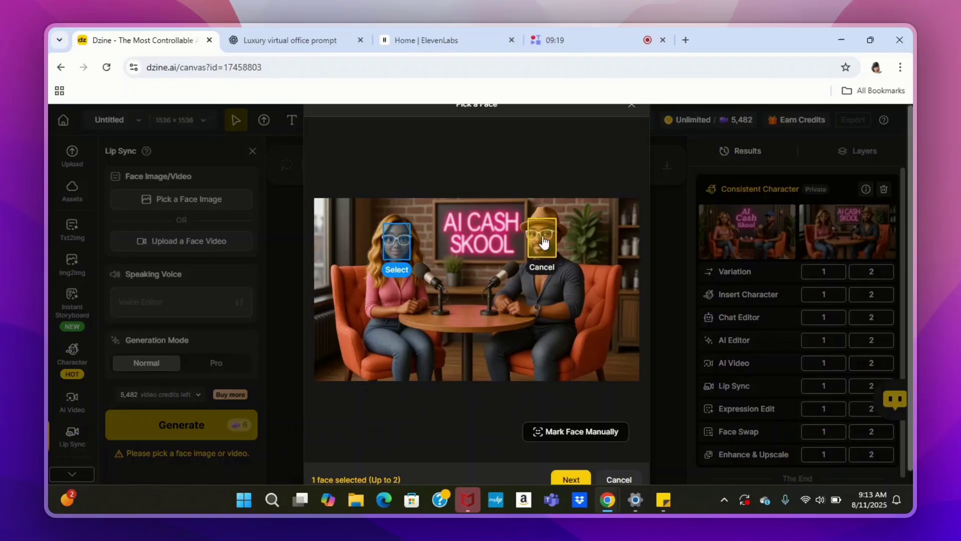
left_click(397, 254)
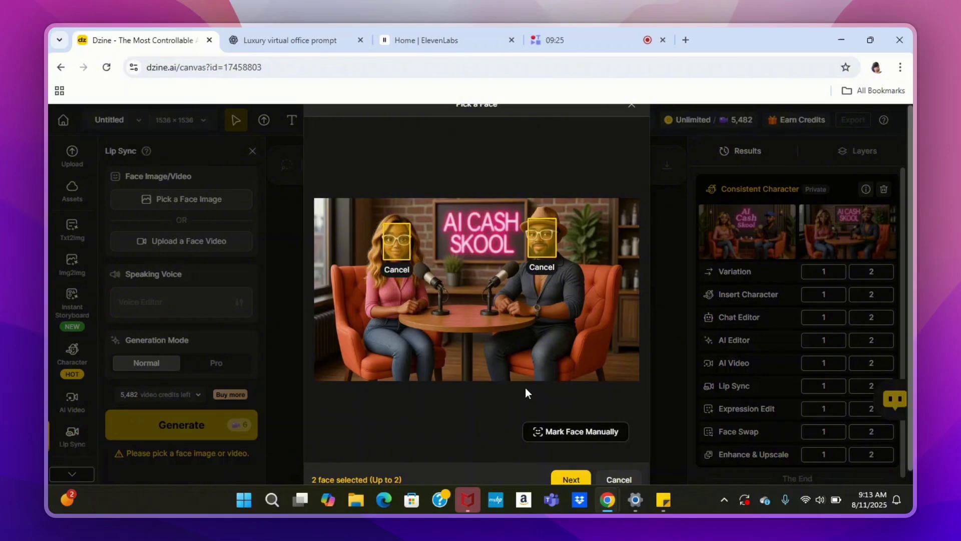
left_click(569, 479)
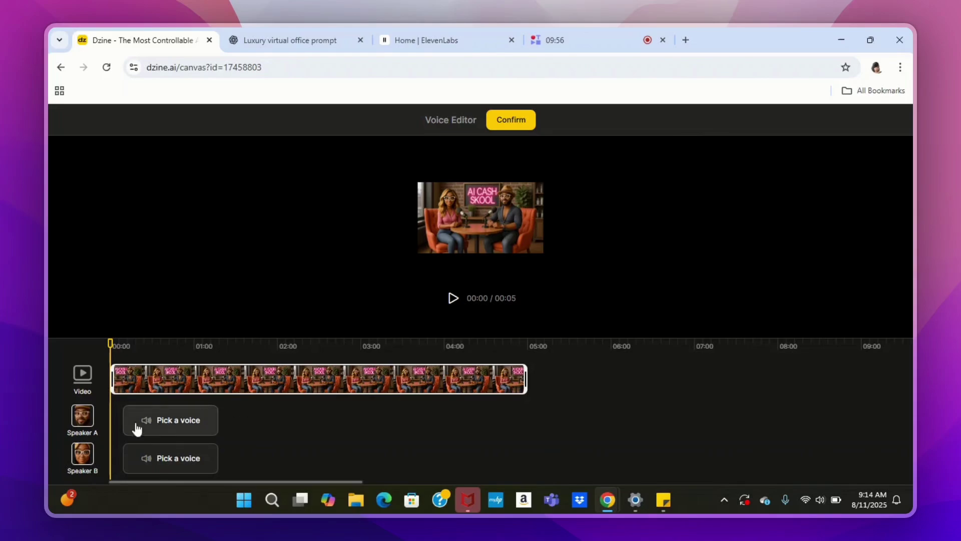
Check Speaker A's audio upload option, and switch to ElevenLabs to look over the Voice Design form for adding a new voice
left_click(176, 422)
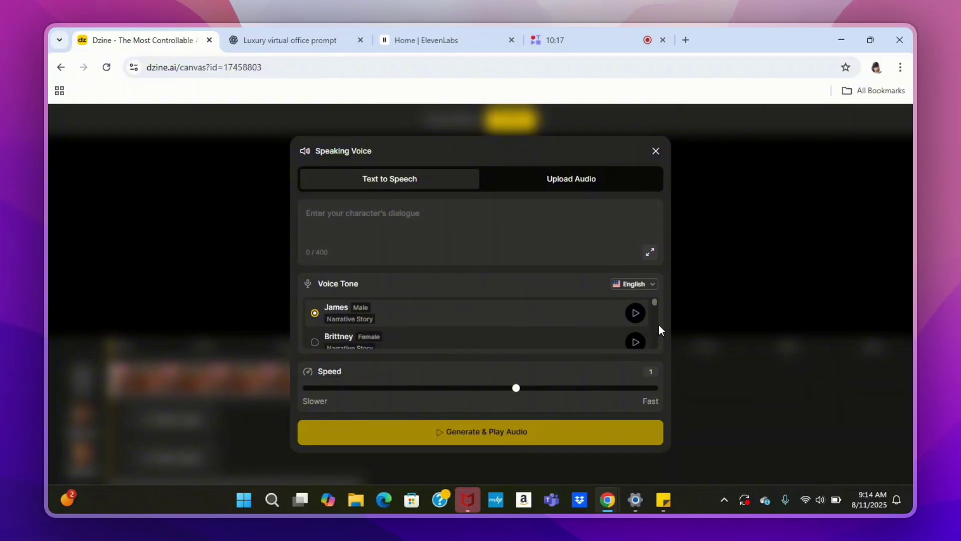
left_click(612, 179)
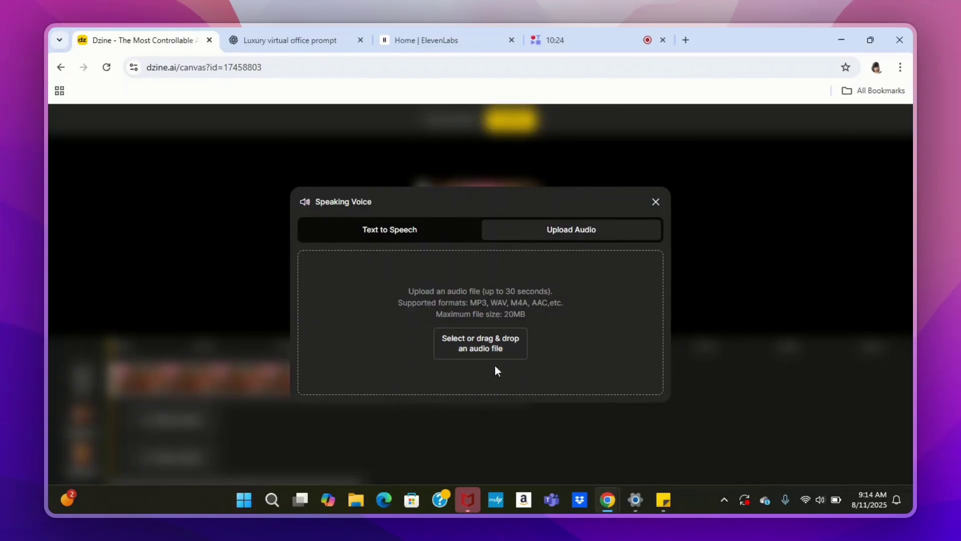
left_click(454, 41)
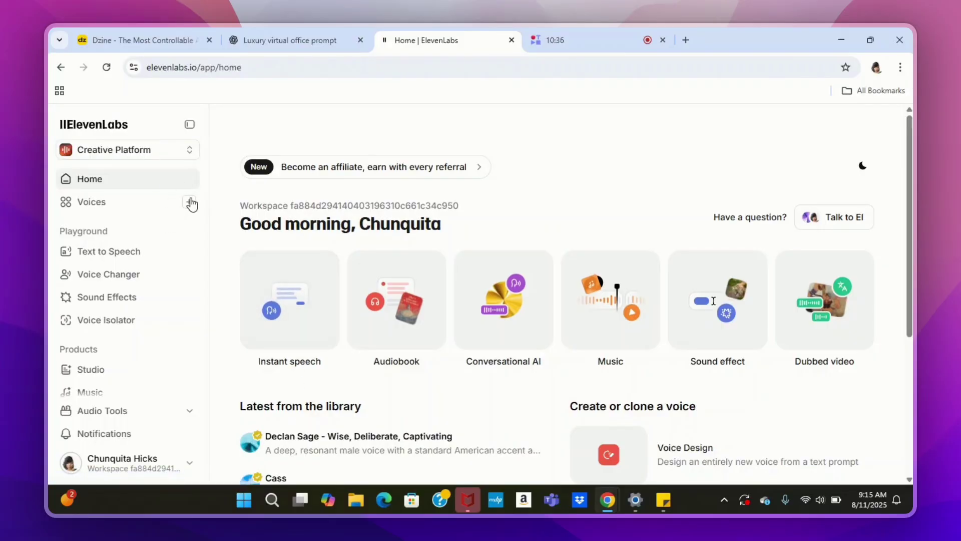
left_click(191, 203)
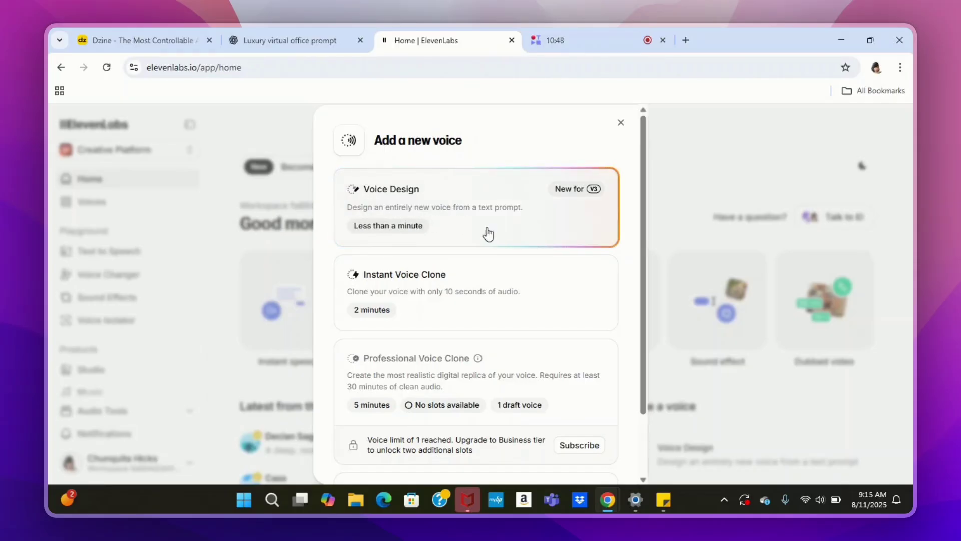
left_click(459, 211)
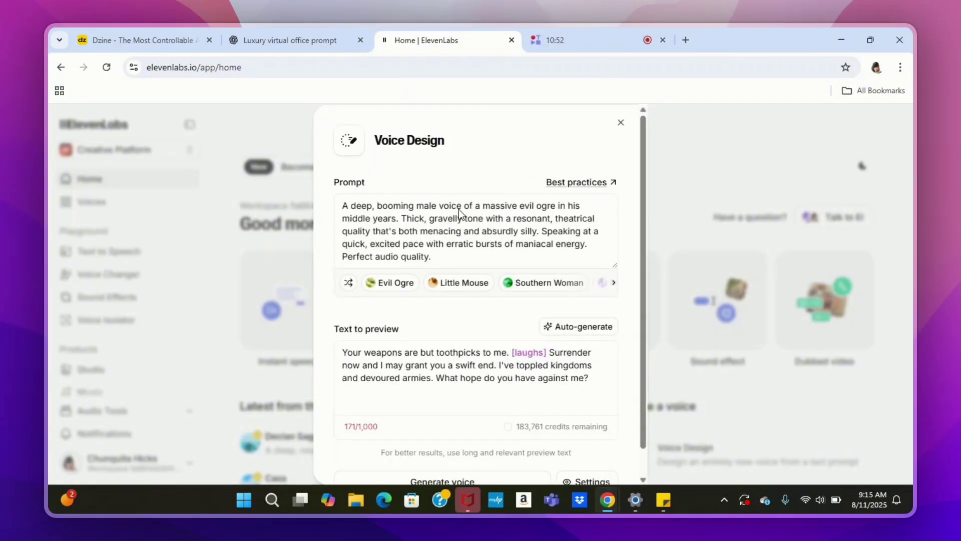
left_click(363, 242)
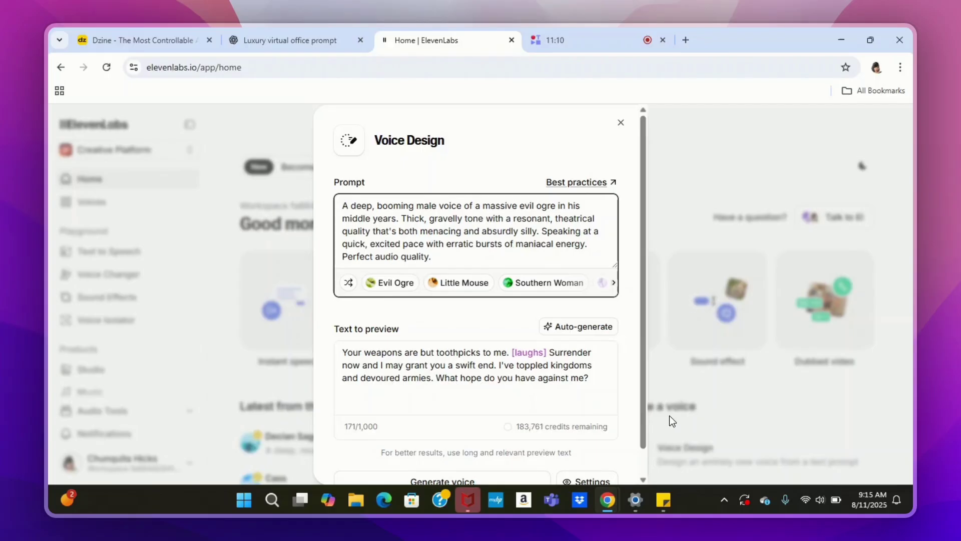
left_click_drag(645, 416, 650, 463)
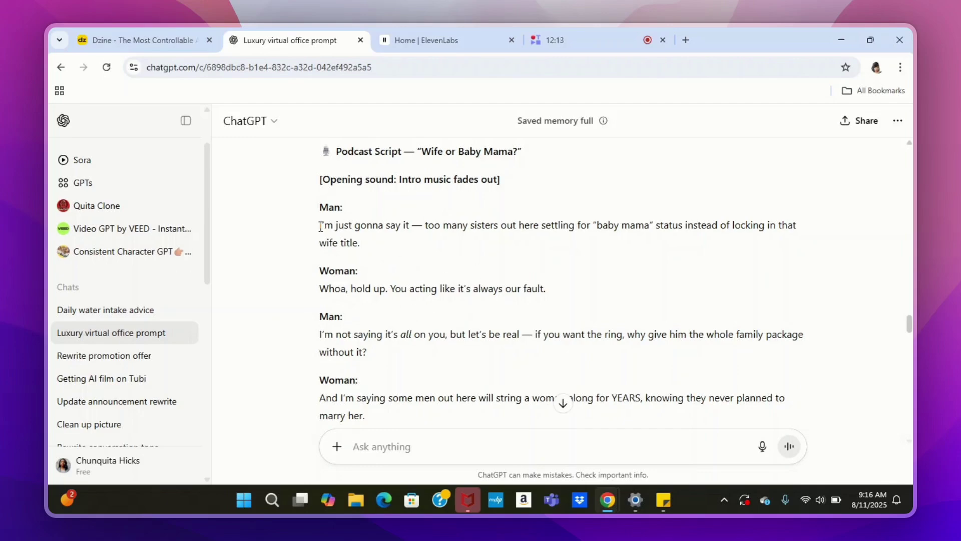
Copy the man's first line from the ChatGPT podcast script and paste it as Speaker A's Text to Speech dialogue in Dzine
left_click_drag(320, 227, 362, 242)
right_click(365, 230)
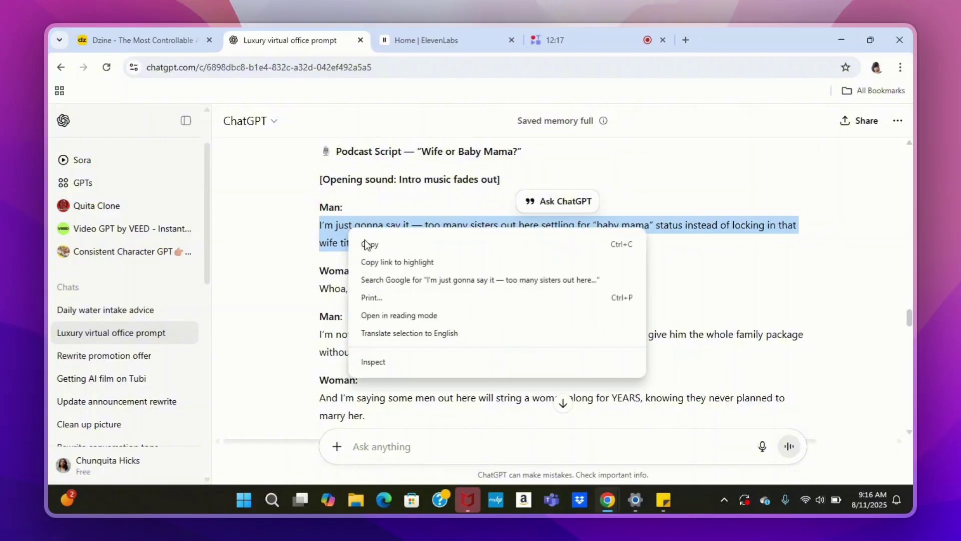
left_click(367, 248)
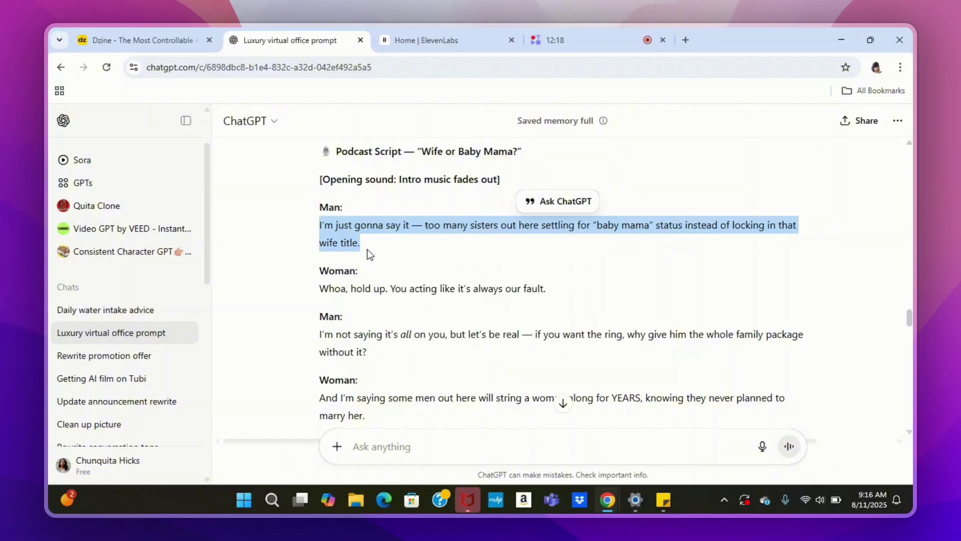
left_click(155, 40)
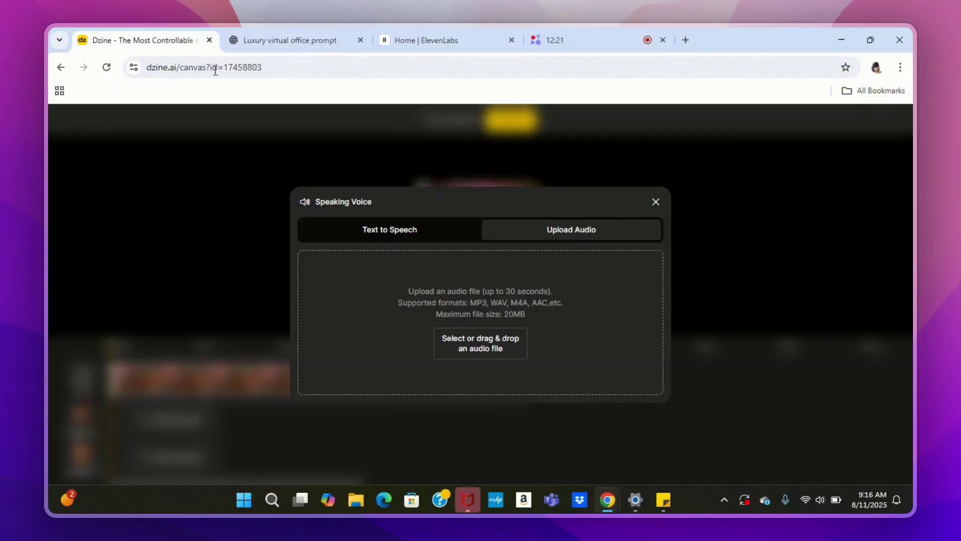
left_click(441, 229)
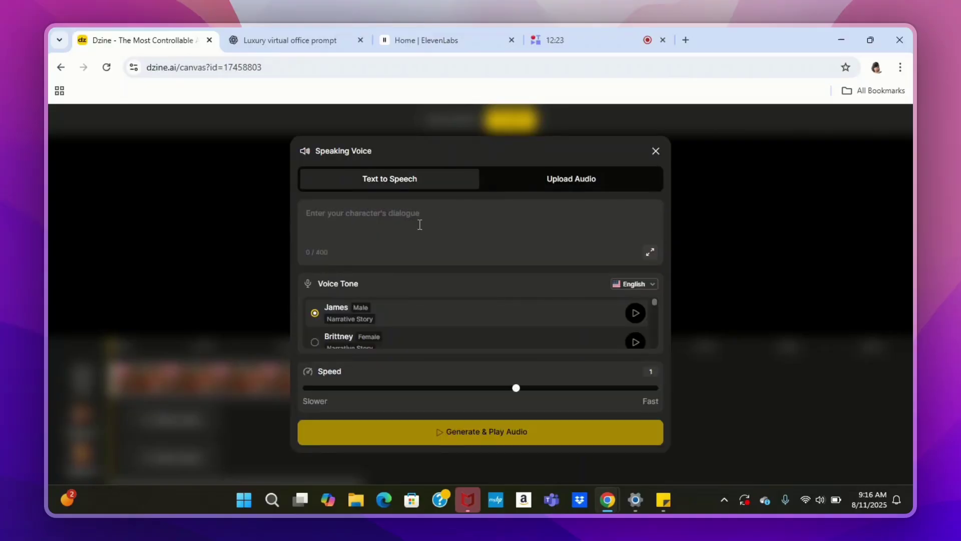
left_click(332, 219)
right_click(332, 218)
left_click(360, 338)
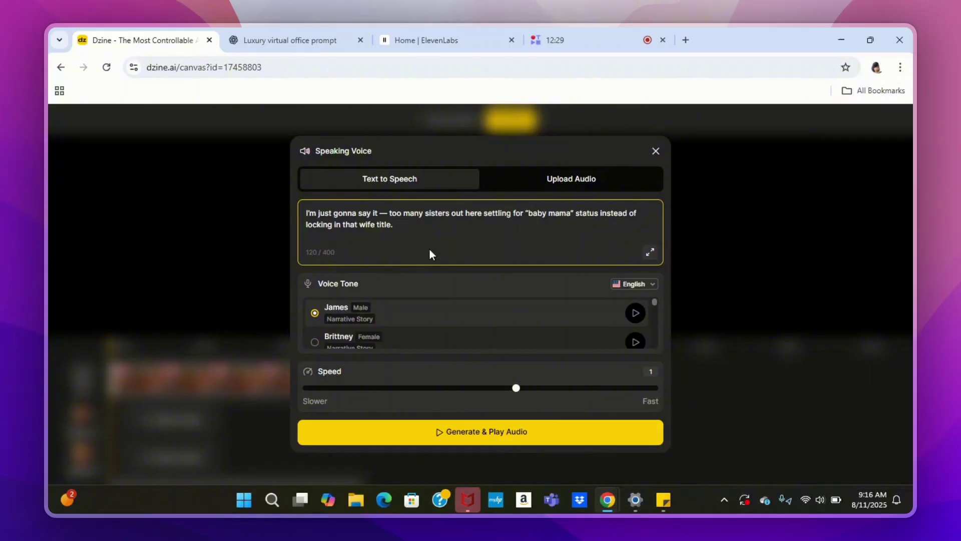
Replace the dash after "say it" with a comma, sample the James voice, and generate the dialogue audio with it
left_click(390, 213)
key("BackSpace")
key("BackSpace")
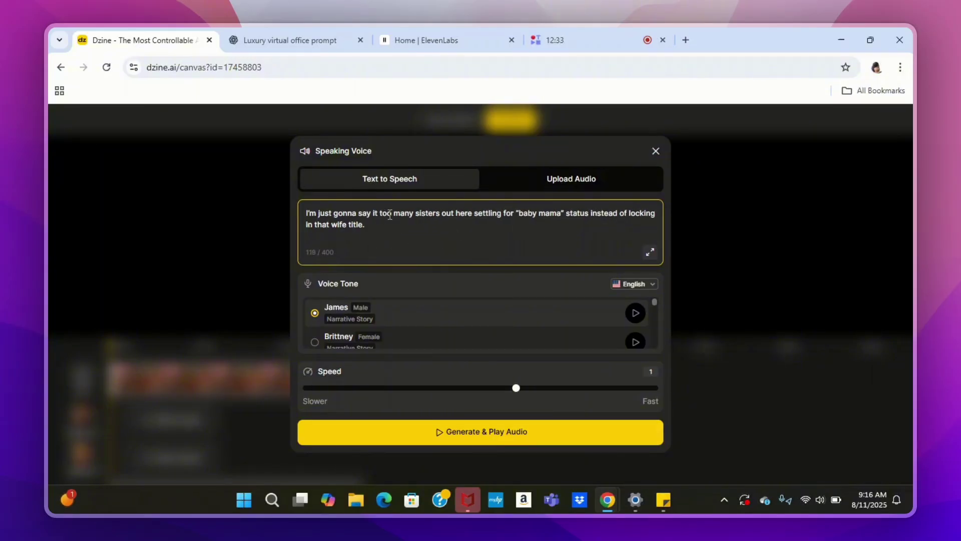
type(",")
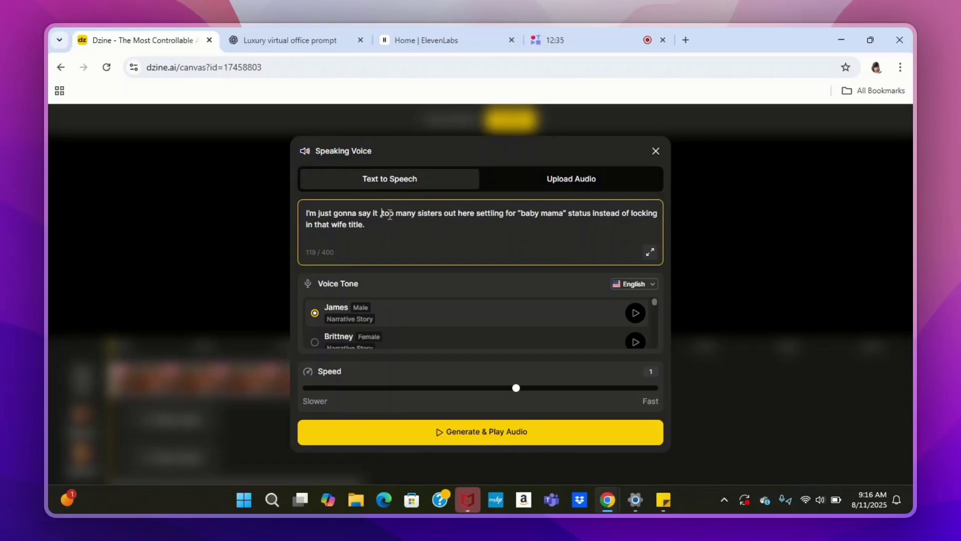
left_click(636, 313)
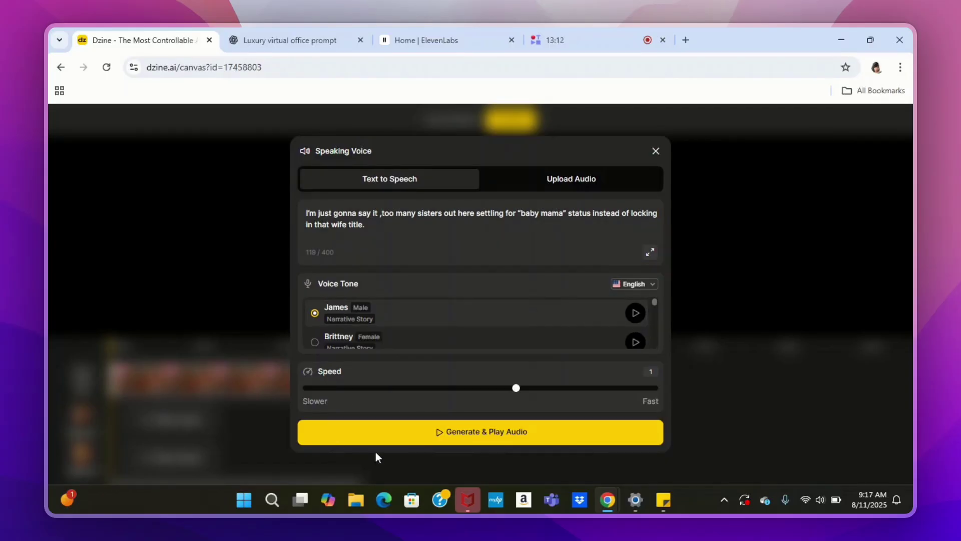
left_click(504, 436)
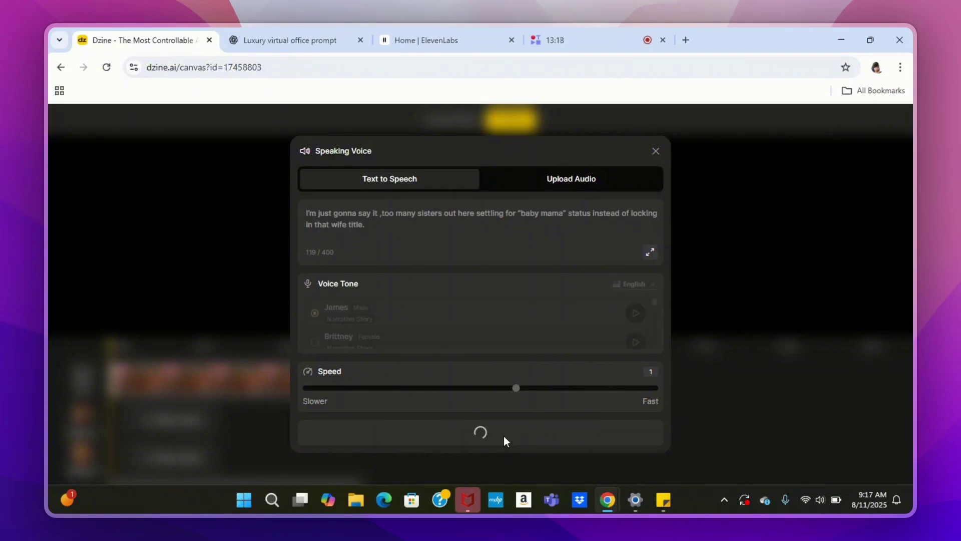
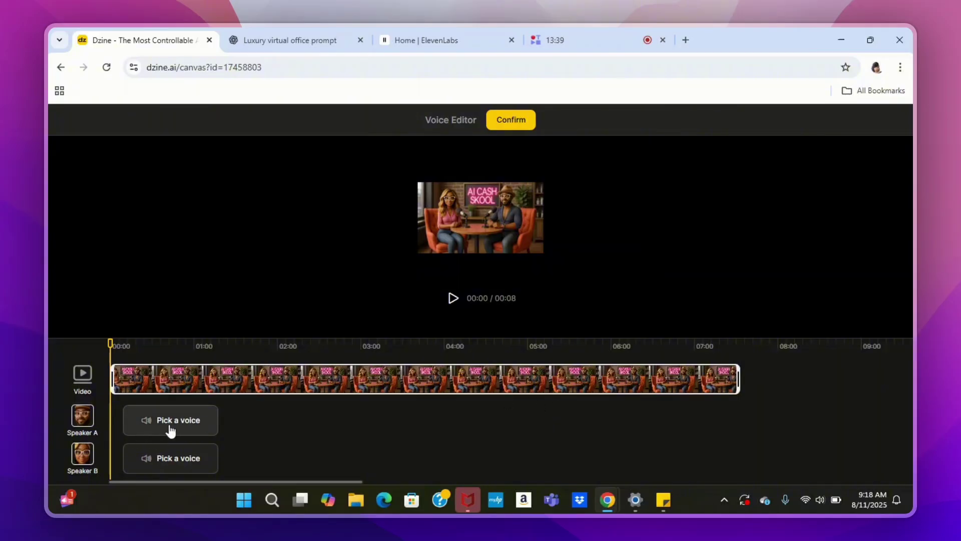
Upload the "Mississippi Man Voice" MP3 from Downloads as Speaker A's voice
left_click(193, 423)
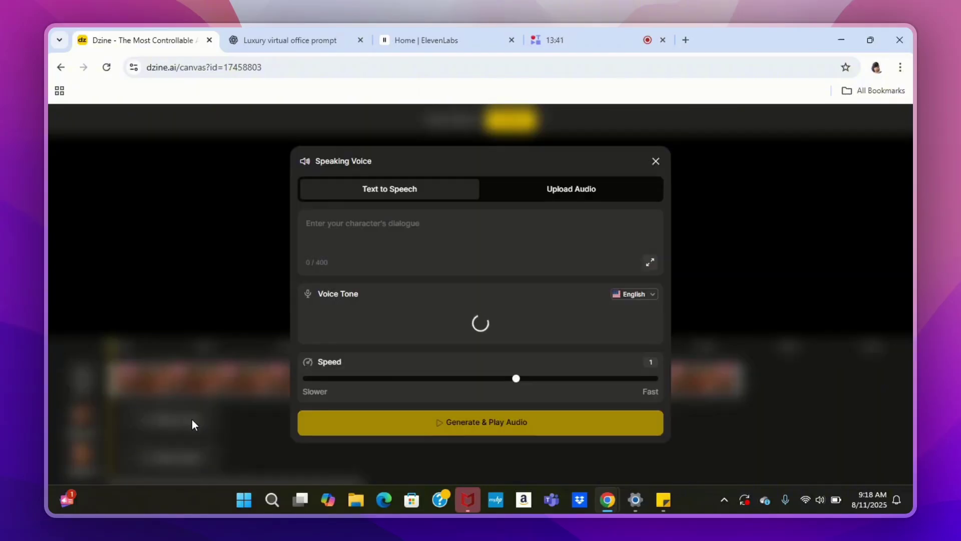
left_click(553, 175)
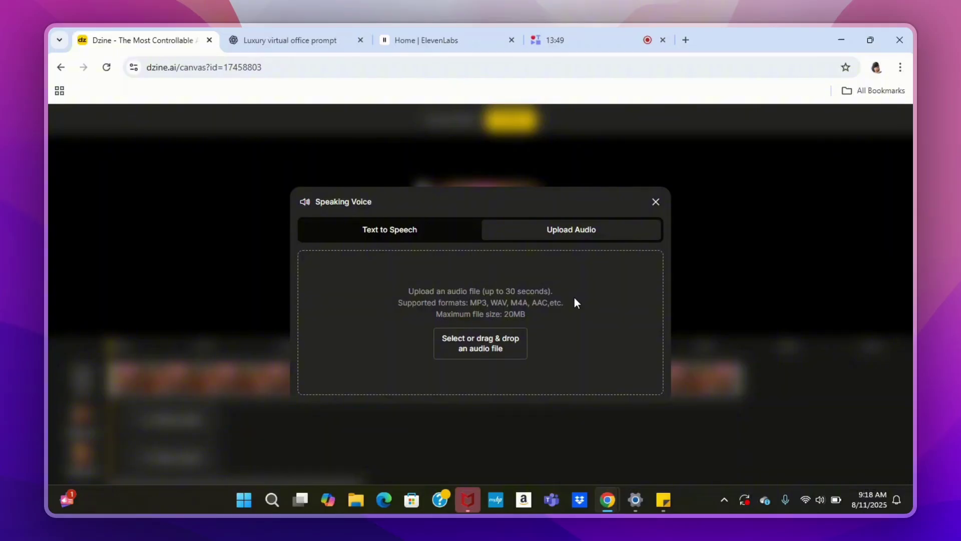
left_click(483, 356)
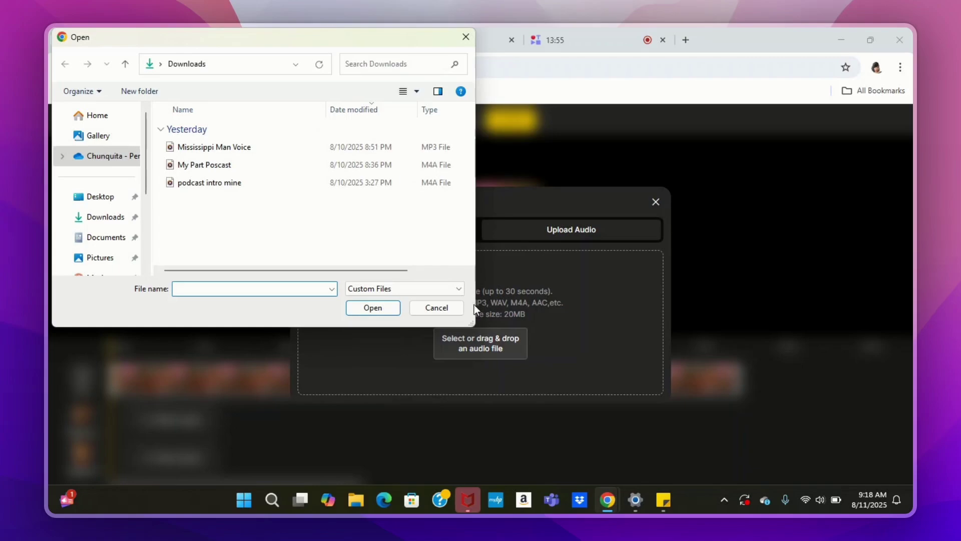
left_click(287, 147)
left_click(376, 314)
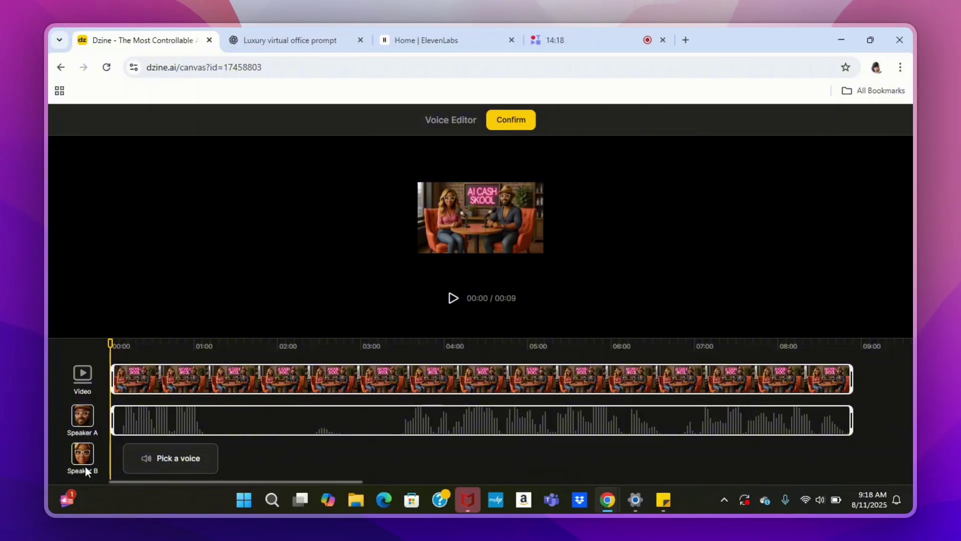
Upload an audio file as Speaker B's voice and move its clip to start at about 8.5 seconds, near the end of Speaker A's clip
left_click(176, 460)
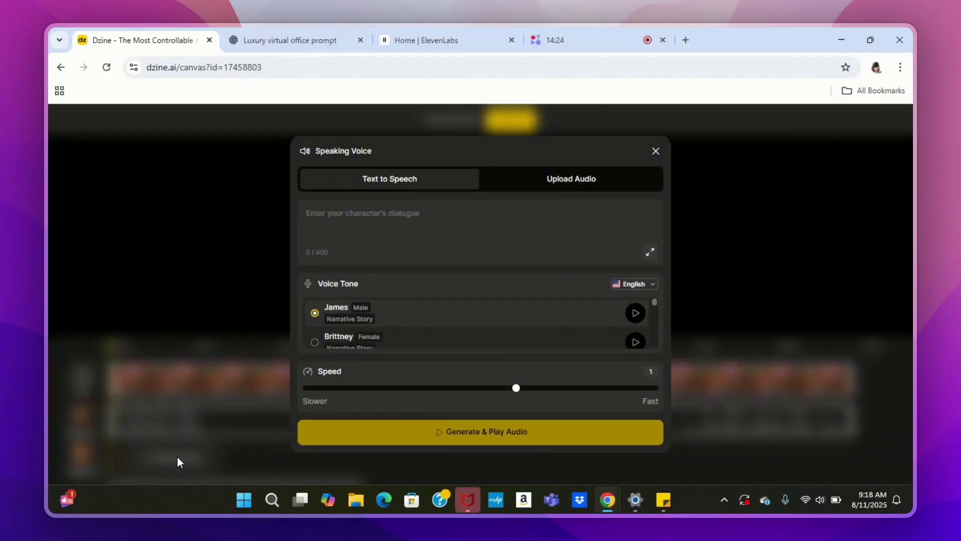
left_click(550, 183)
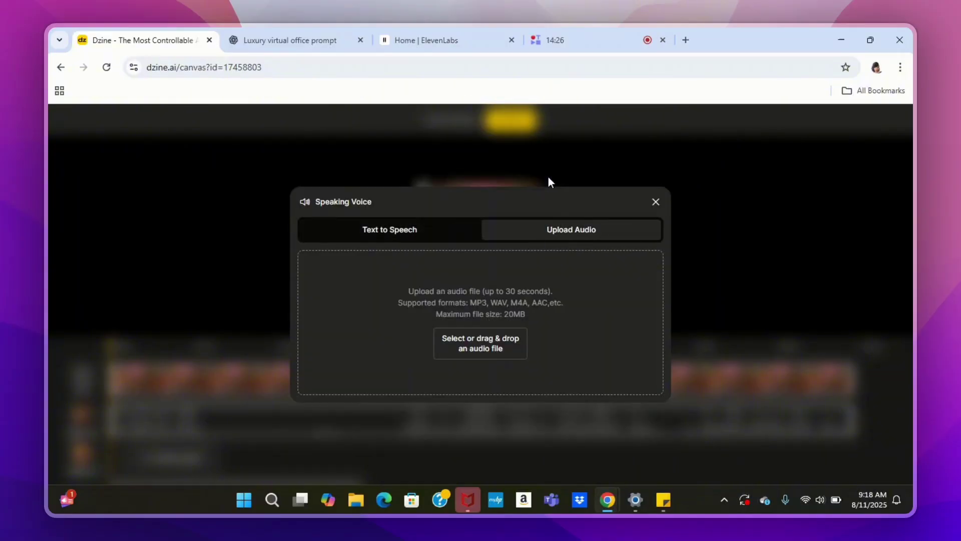
left_click(475, 338)
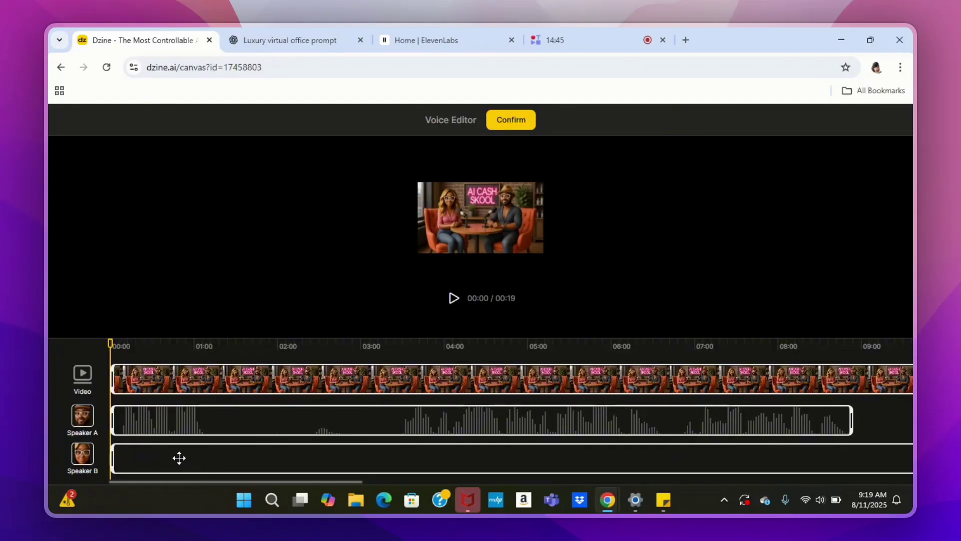
left_click_drag(169, 456, 882, 434)
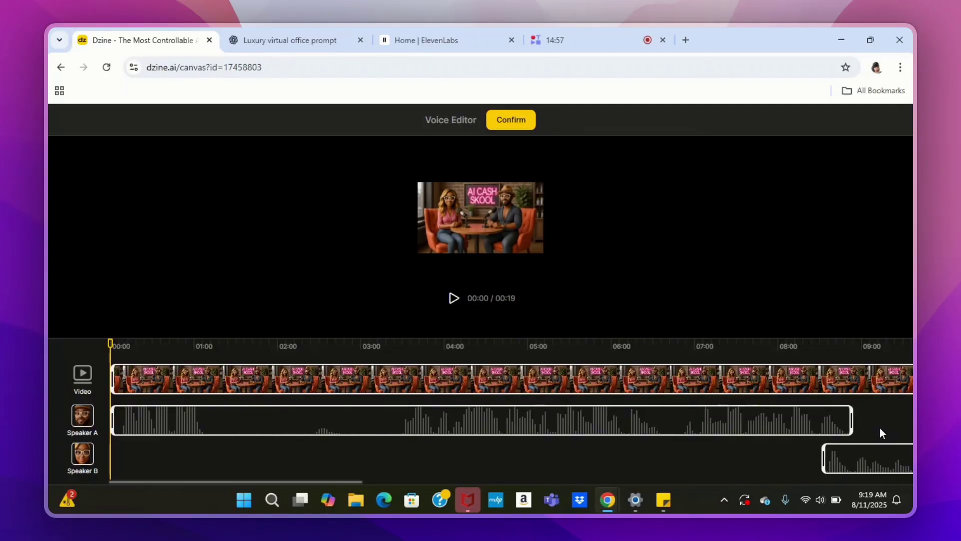